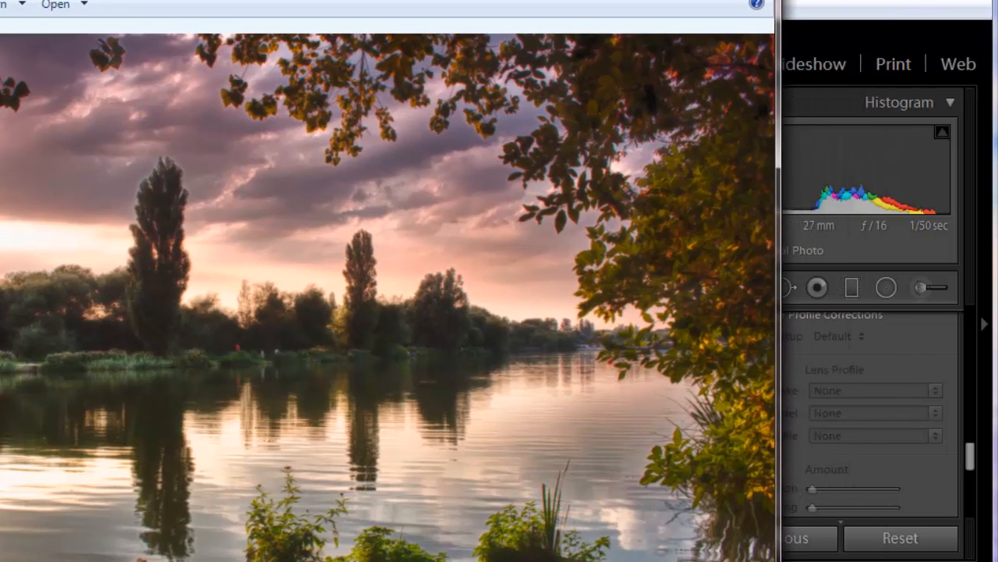
# Set the lake photo's basic tone to Contrast +12, Highlights +10 and Shadows +43
pyautogui.moveTo(241, 3); pyautogui.dragTo(244, 0)
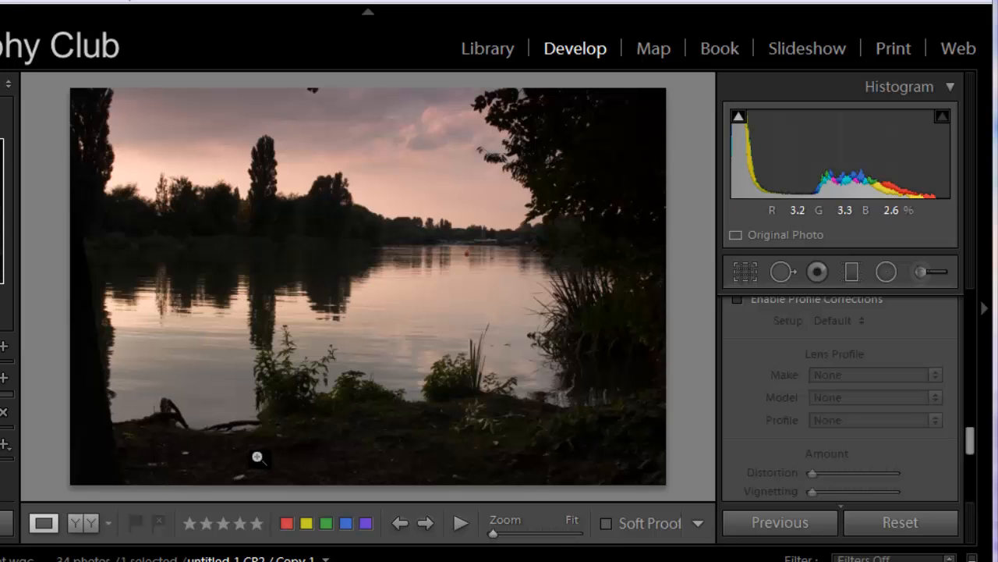
pyautogui.moveTo(972, 446); pyautogui.dragTo(974, 300)
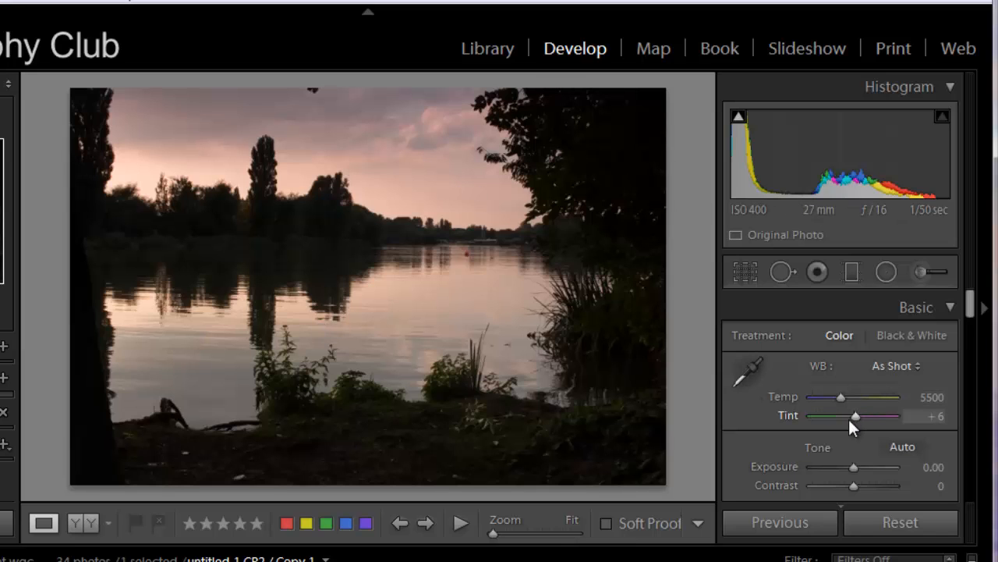
pyautogui.scroll(-2, 848, 417)
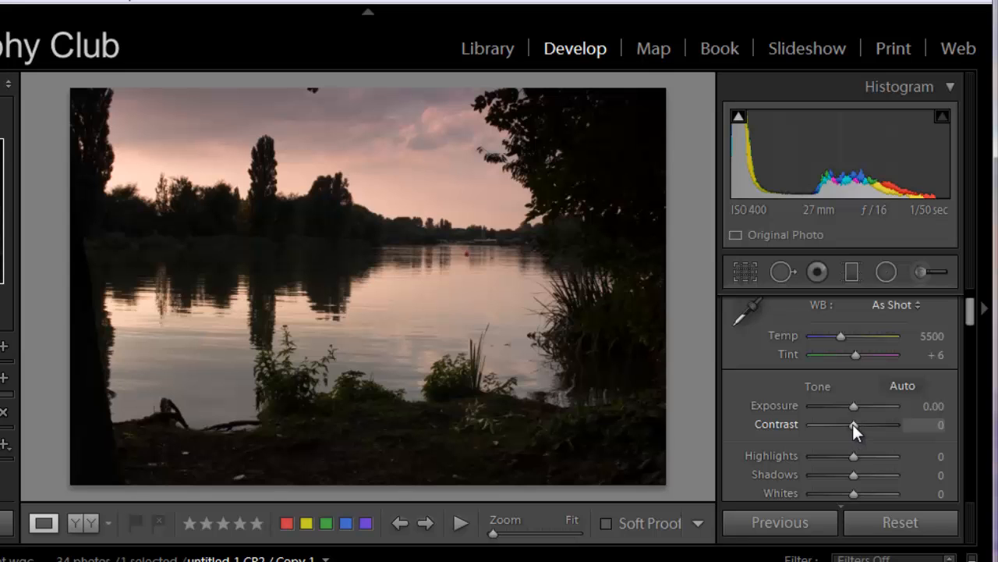
pyautogui.moveTo(853, 422)
pyautogui.mouseDown()
pyautogui.moveTo(865, 418)
pyautogui.moveTo(860, 428)
pyautogui.mouseUp()
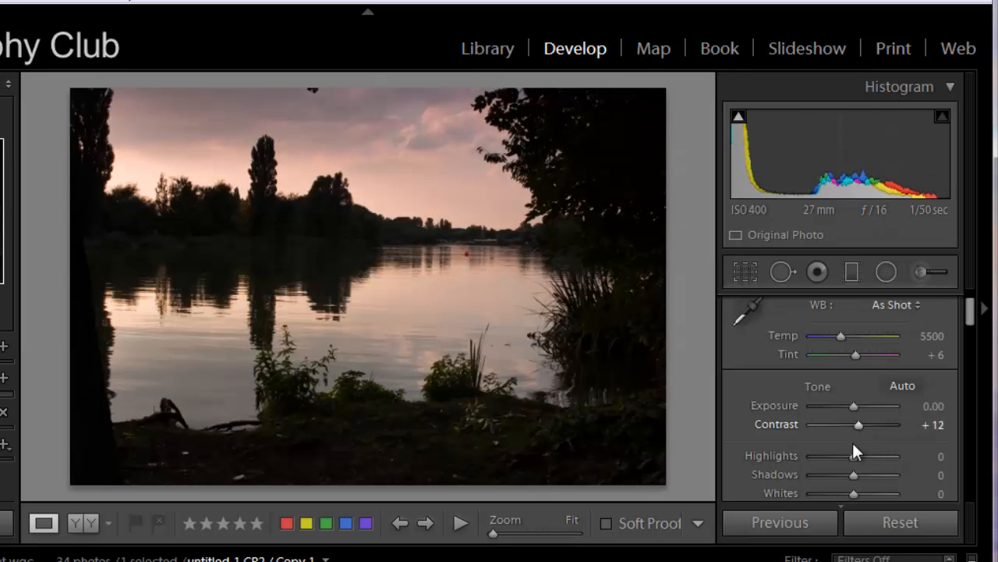
pyautogui.moveTo(855, 456)
pyautogui.mouseDown()
pyautogui.moveTo(896, 445)
pyautogui.moveTo(858, 463)
pyautogui.mouseUp()
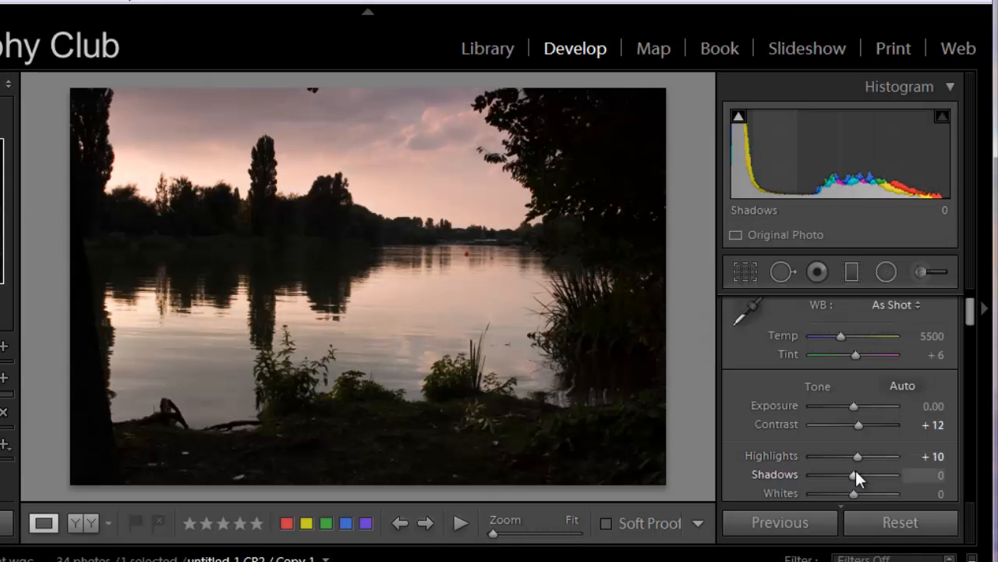
pyautogui.moveTo(851, 477)
pyautogui.mouseDown()
pyautogui.moveTo(830, 482)
pyautogui.moveTo(870, 472)
pyautogui.mouseUp()
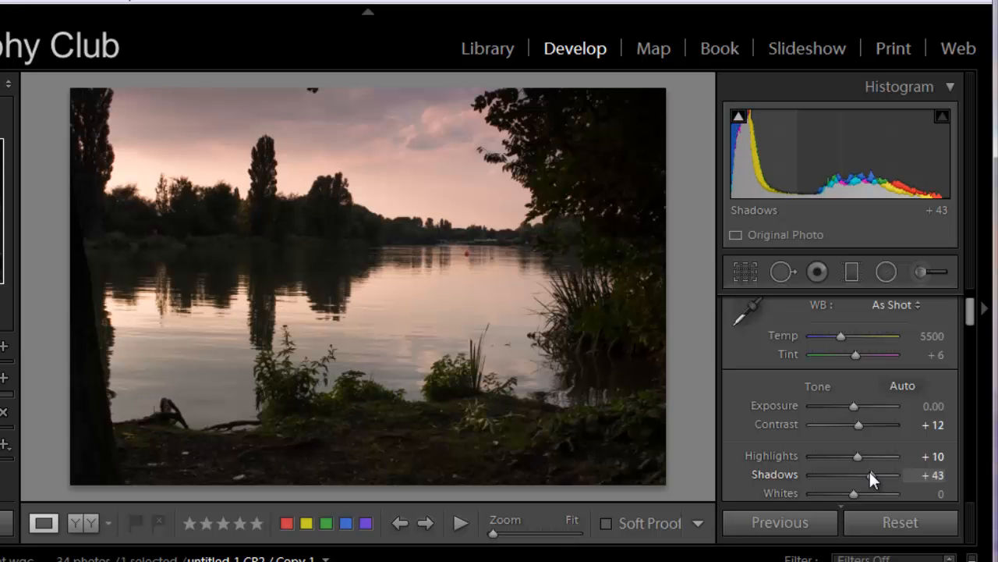
# Set Whites to +17 and Blacks to +79 in the basic tone adjustments
pyautogui.scroll(-4, 861, 422)
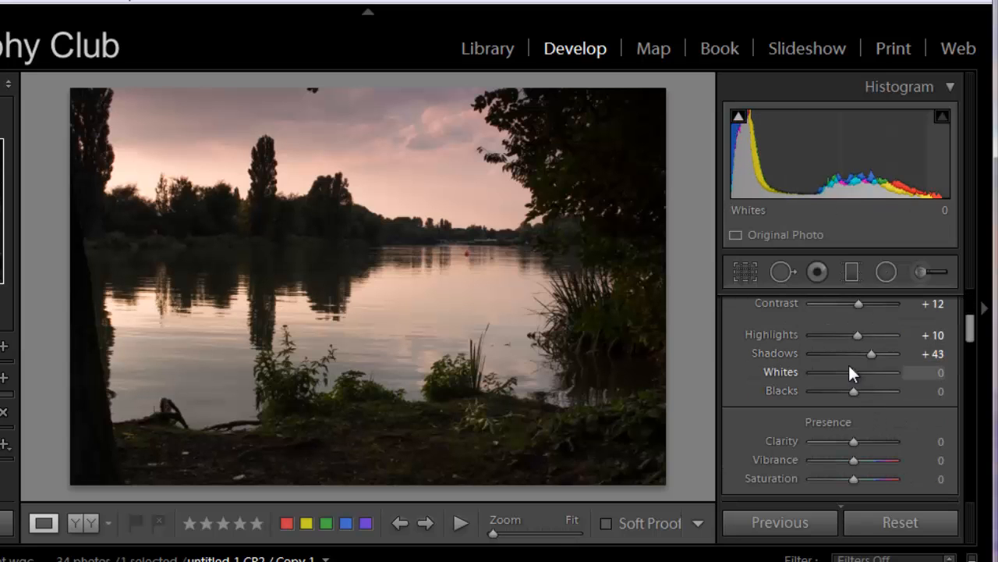
pyautogui.moveTo(854, 372)
pyautogui.mouseDown()
pyautogui.moveTo(875, 367)
pyautogui.moveTo(861, 369)
pyautogui.mouseUp()
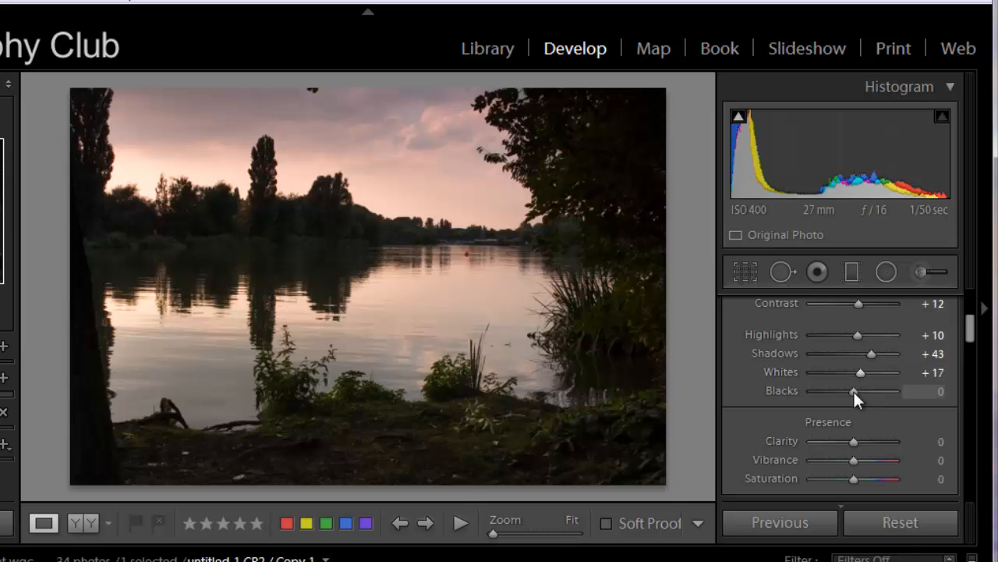
pyautogui.moveTo(853, 390); pyautogui.dragTo(886, 390)
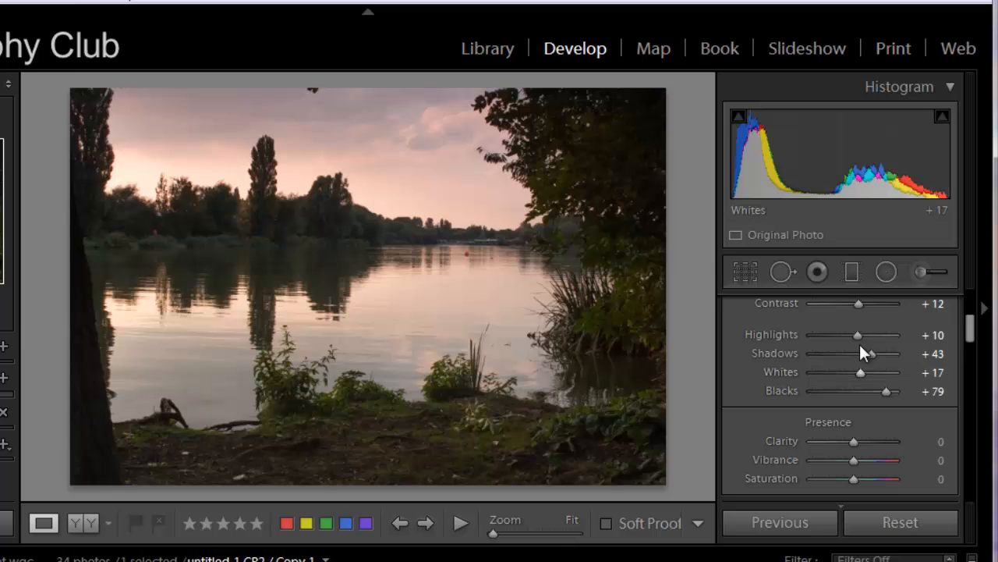
# Shift the white balance Tint to +25, leaving the Temp at 5500
pyautogui.scroll(4, 865, 356)
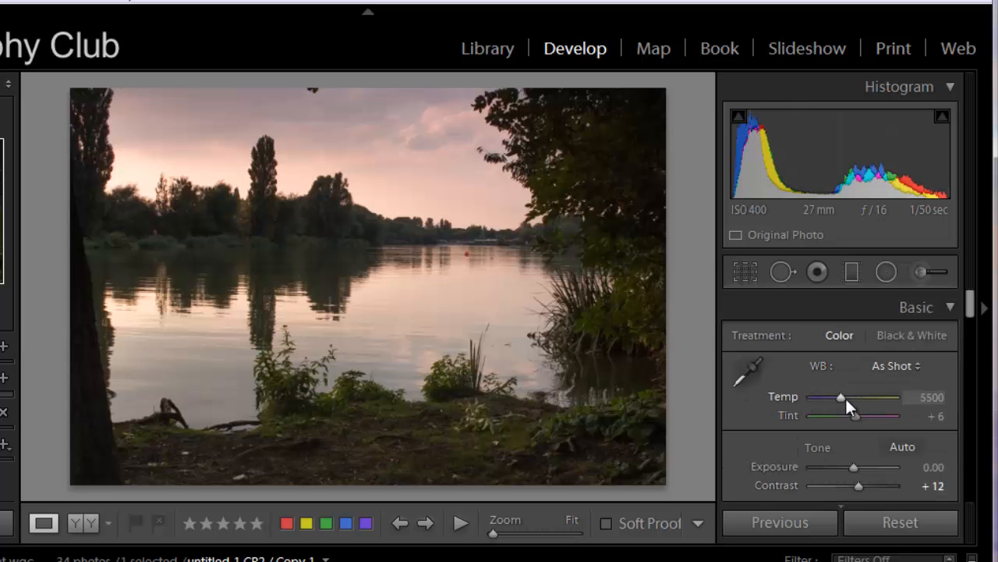
pyautogui.moveTo(841, 396)
pyautogui.mouseDown()
pyautogui.moveTo(827, 395)
pyautogui.moveTo(841, 393)
pyautogui.mouseUp()
pyautogui.moveTo(853, 413); pyautogui.dragTo(857, 410)
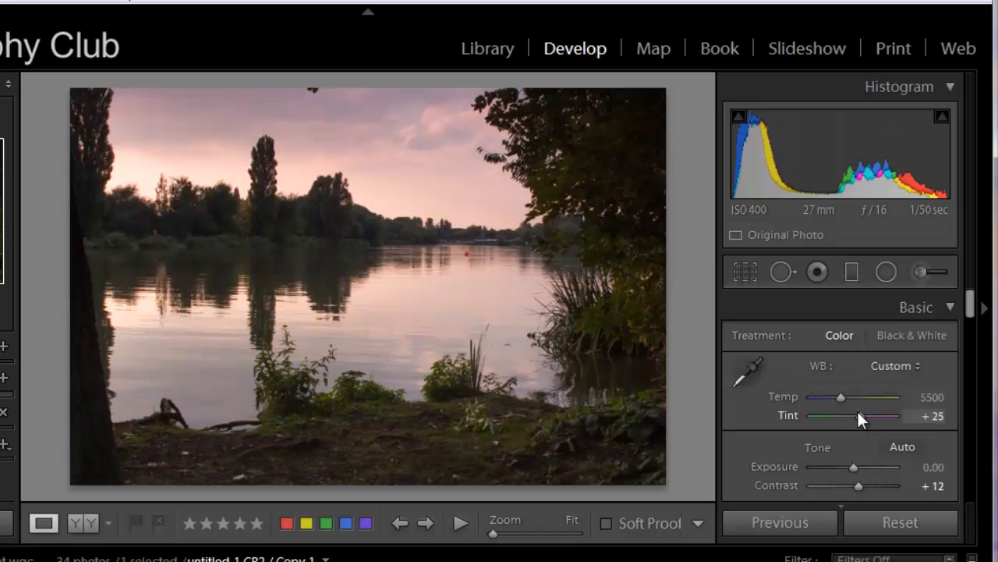
# Set the presence adjustments to Clarity +19, Vibrance +60 and Saturation +2
pyautogui.scroll(-6, 897, 386)
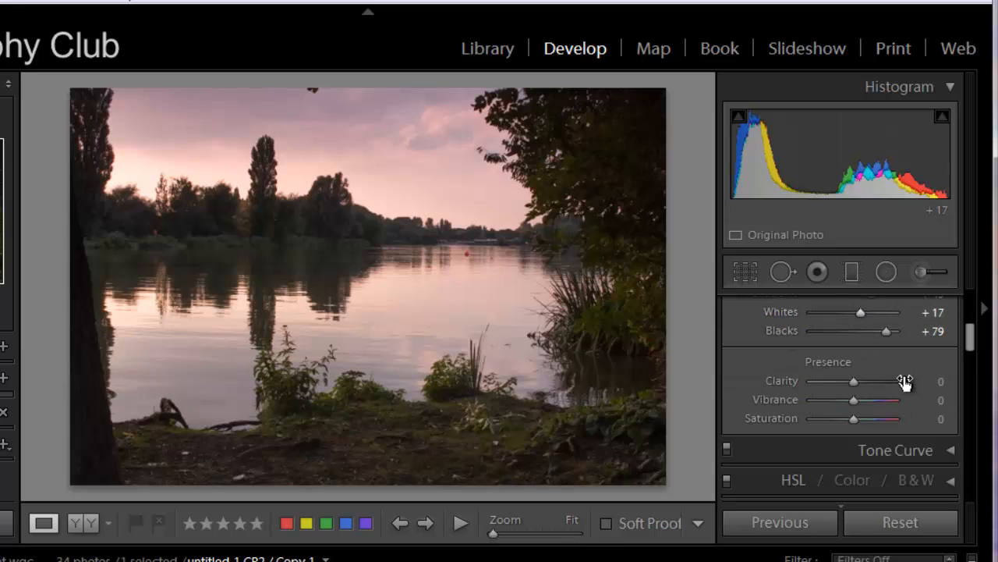
pyautogui.moveTo(853, 383); pyautogui.dragTo(853, 414)
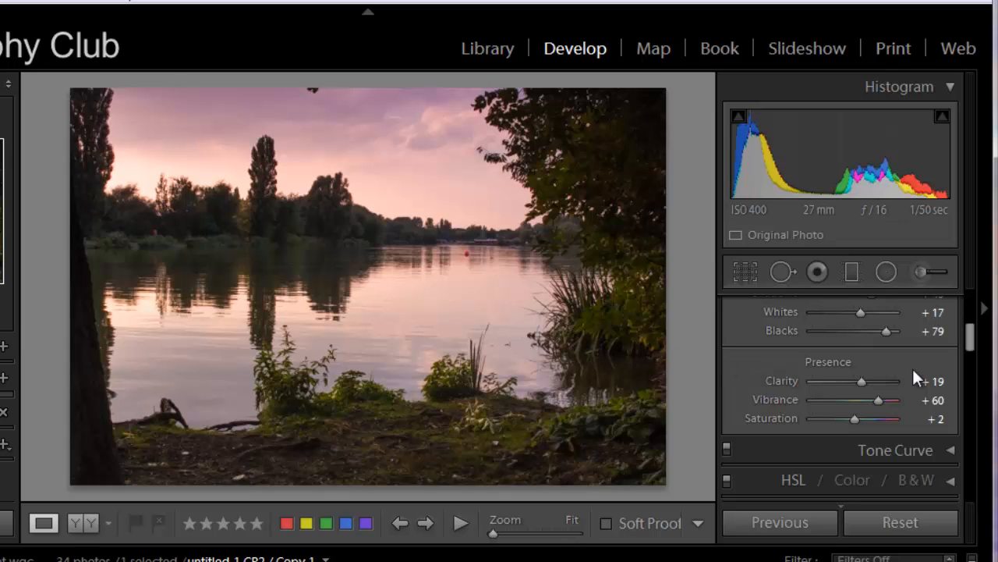
# Examine the noise in the dark water and far bank at 1:1, and in the detail preview
pyautogui.scroll(-4, 912, 366)
pyautogui.scroll(-3, 914, 370)
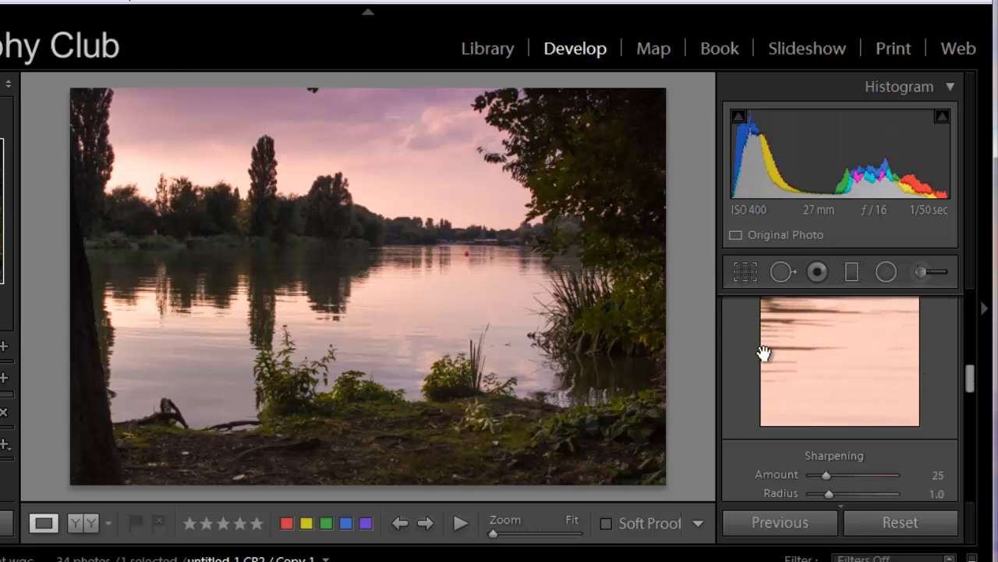
pyautogui.scroll(1, 761, 355)
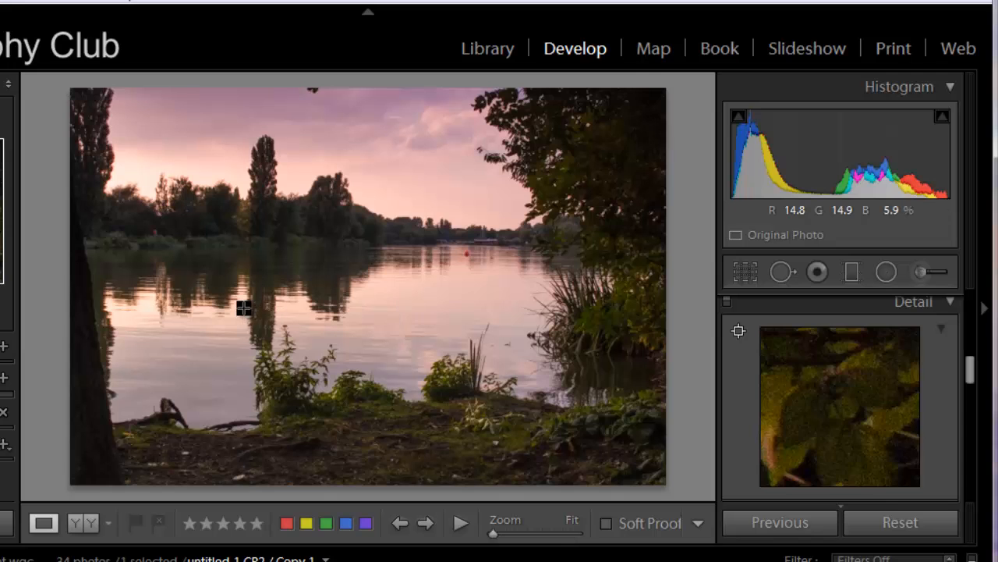
pyautogui.click(444, 329)
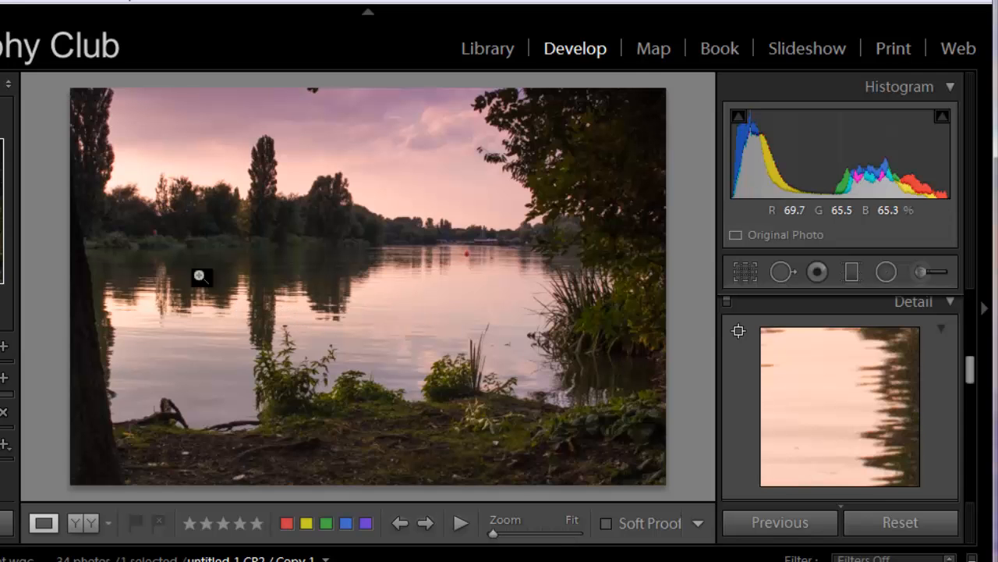
pyautogui.click(255, 278)
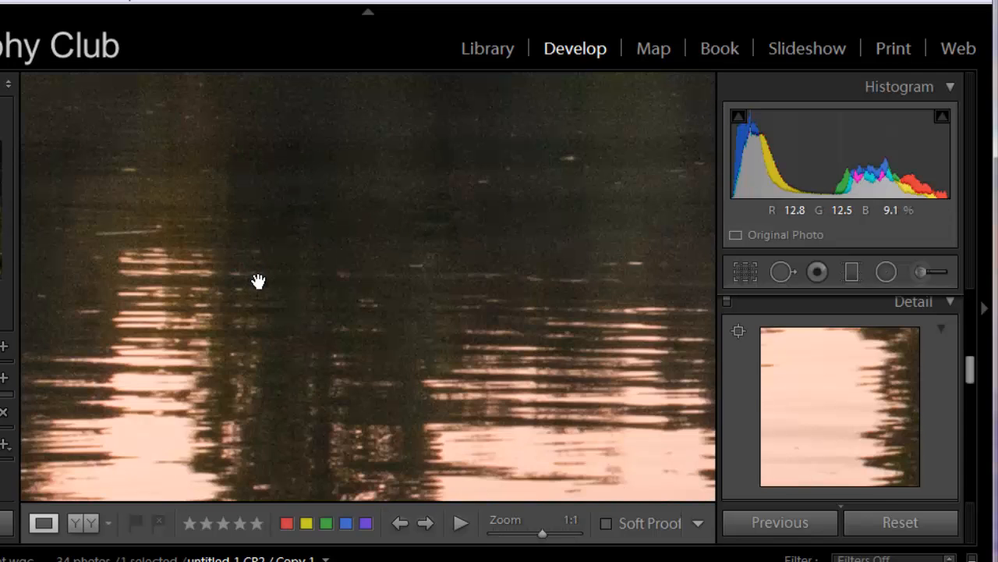
pyautogui.moveTo(259, 283); pyautogui.dragTo(282, 422)
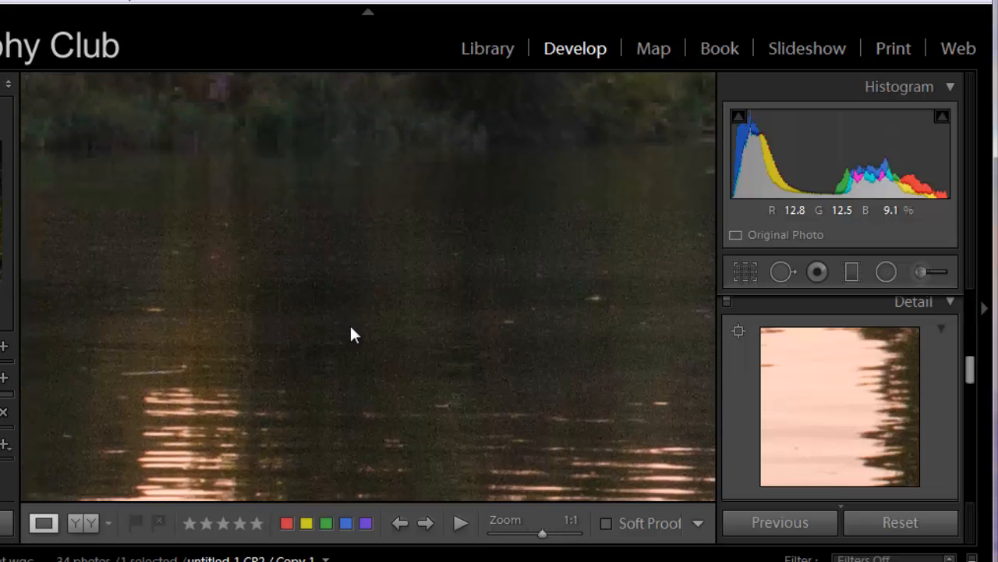
pyautogui.moveTo(395, 263); pyautogui.dragTo(330, 416)
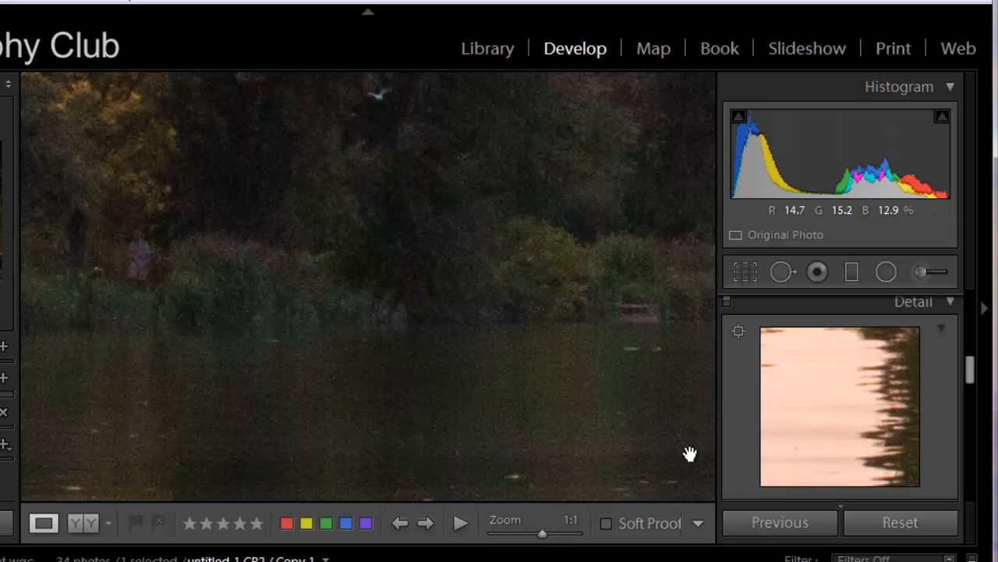
pyautogui.click(518, 332)
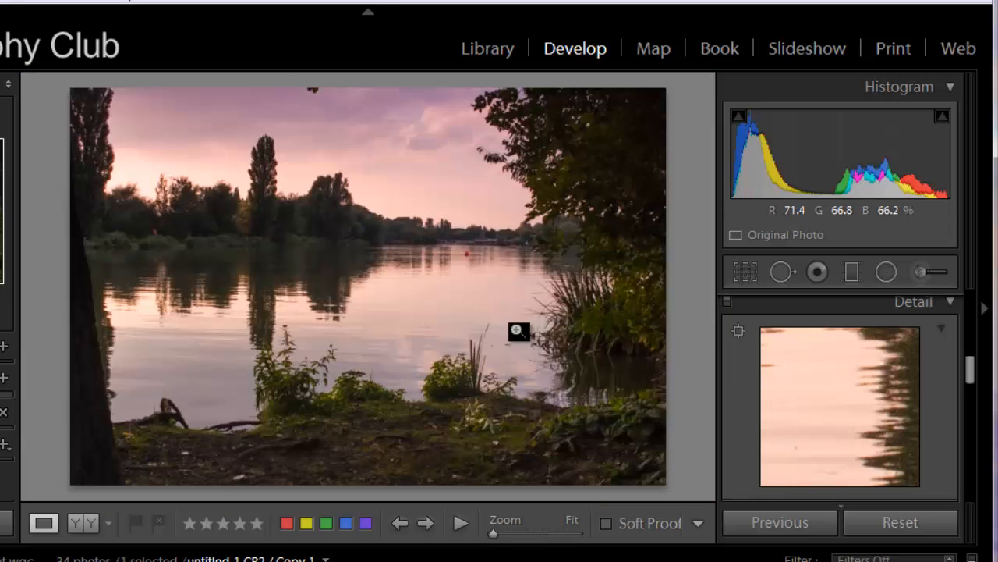
pyautogui.moveTo(827, 428); pyautogui.dragTo(784, 413)
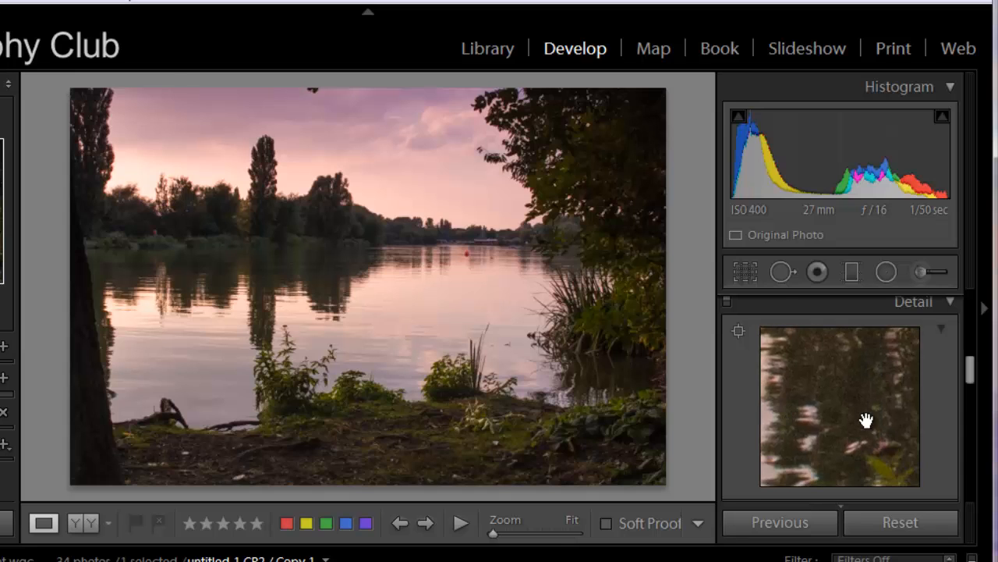
# Try sharpening the photo with Amount 36 and Radius 1.4
pyautogui.scroll(-3, 941, 415)
pyautogui.moveTo(824, 415); pyautogui.dragTo(836, 433)
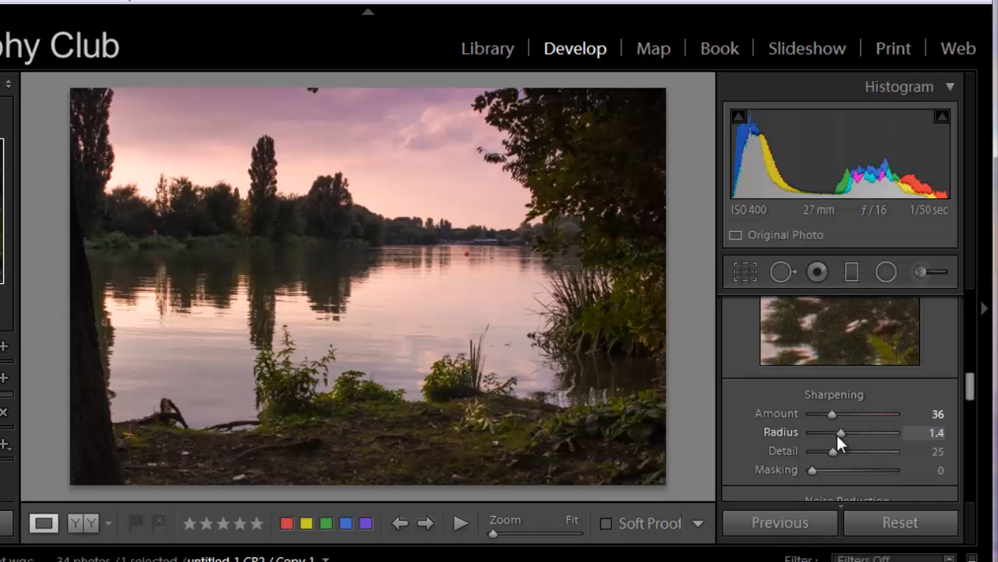
# View the dark water reflections at 1:1 and set sharpening to Amount 14, Radius 1.0 and Detail 30
pyautogui.click(297, 296)
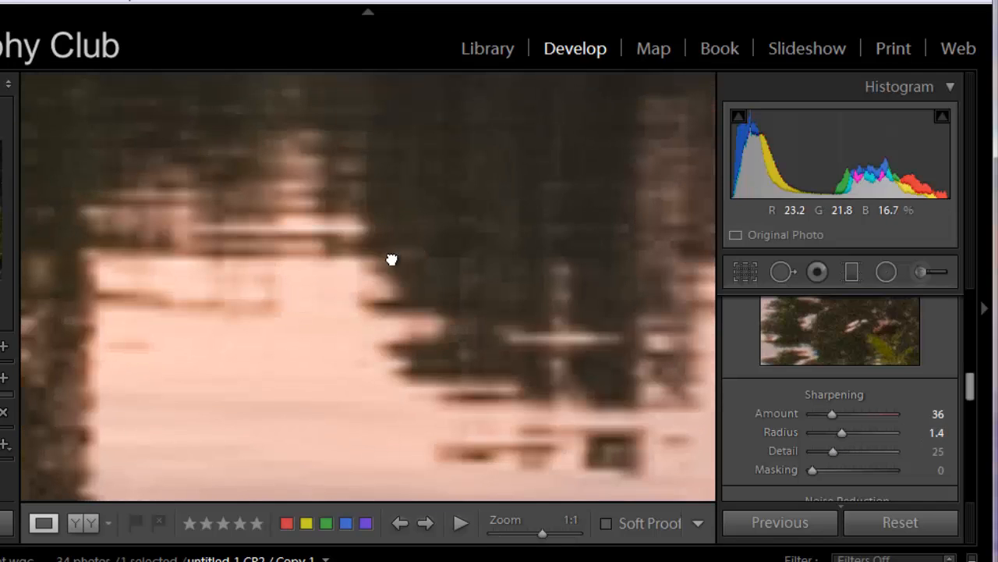
pyautogui.moveTo(392, 258); pyautogui.dragTo(350, 395)
pyautogui.moveTo(244, 165); pyautogui.dragTo(323, 266)
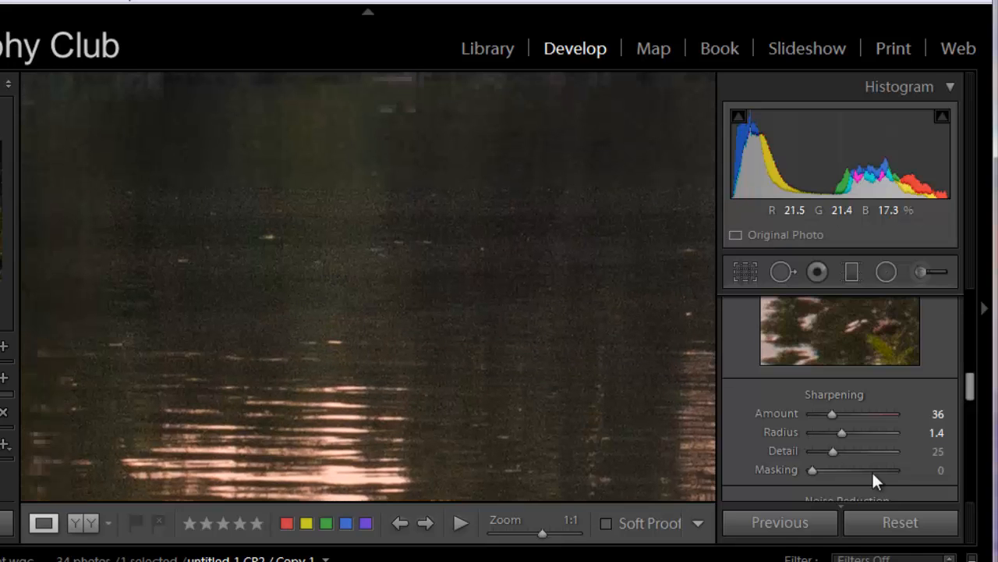
pyautogui.moveTo(842, 432); pyautogui.dragTo(821, 415)
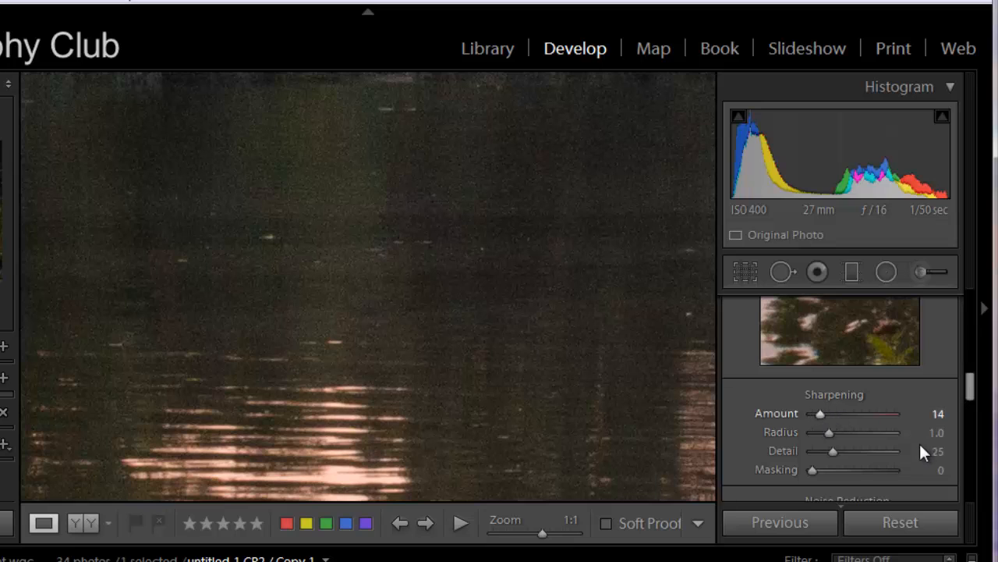
pyautogui.moveTo(826, 453)
pyautogui.mouseDown()
pyautogui.moveTo(852, 458)
pyautogui.moveTo(841, 460)
pyautogui.mouseUp()
pyautogui.doubleClick(840, 454)
pyautogui.click(862, 451)
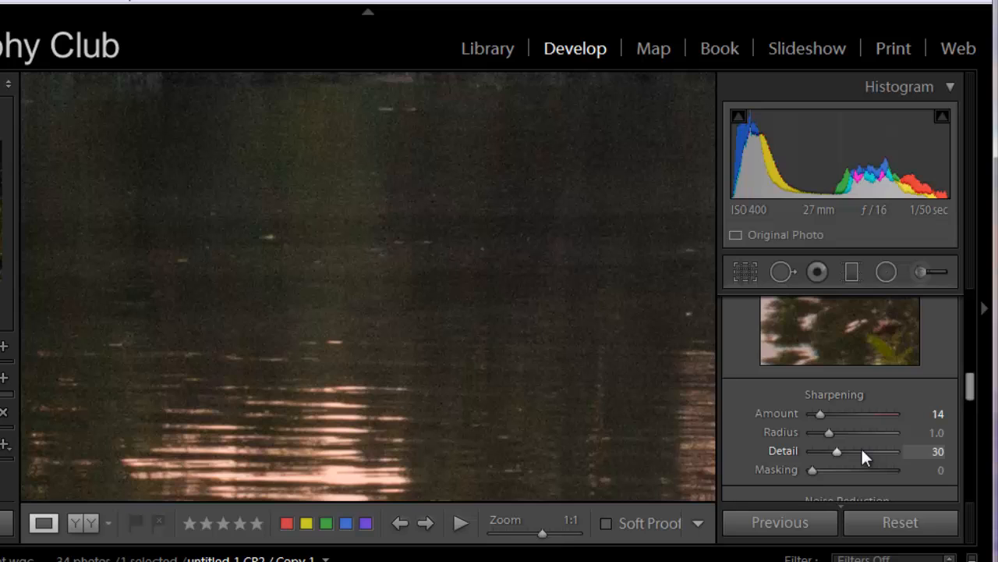
pyautogui.click(858, 458)
pyautogui.click(841, 449)
# Compare luminance noise reduction at its extremes, 100 and 0, on the dark water
pyautogui.scroll(-2, 768, 453)
pyautogui.scroll(-1, 768, 460)
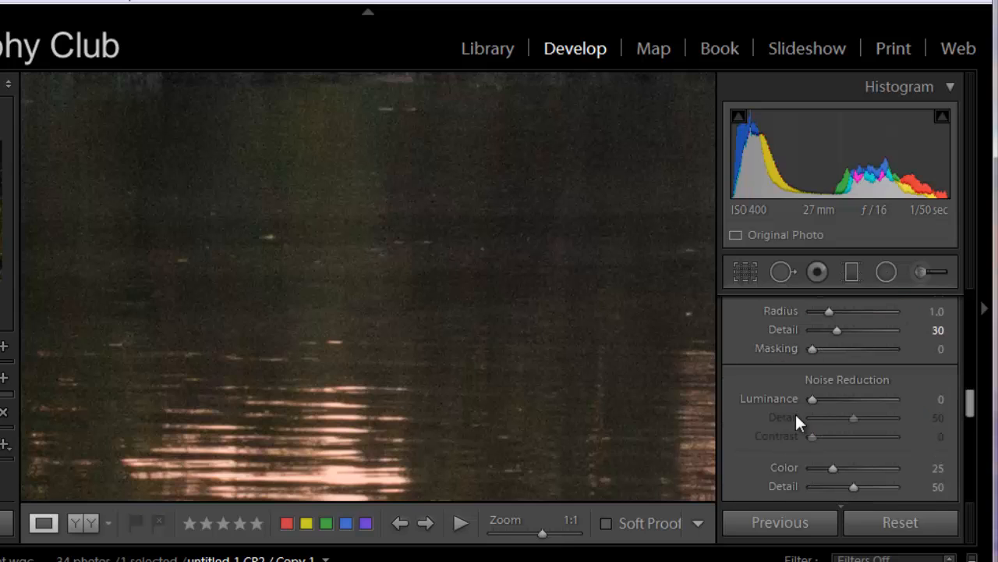
pyautogui.moveTo(814, 400); pyautogui.dragTo(921, 404)
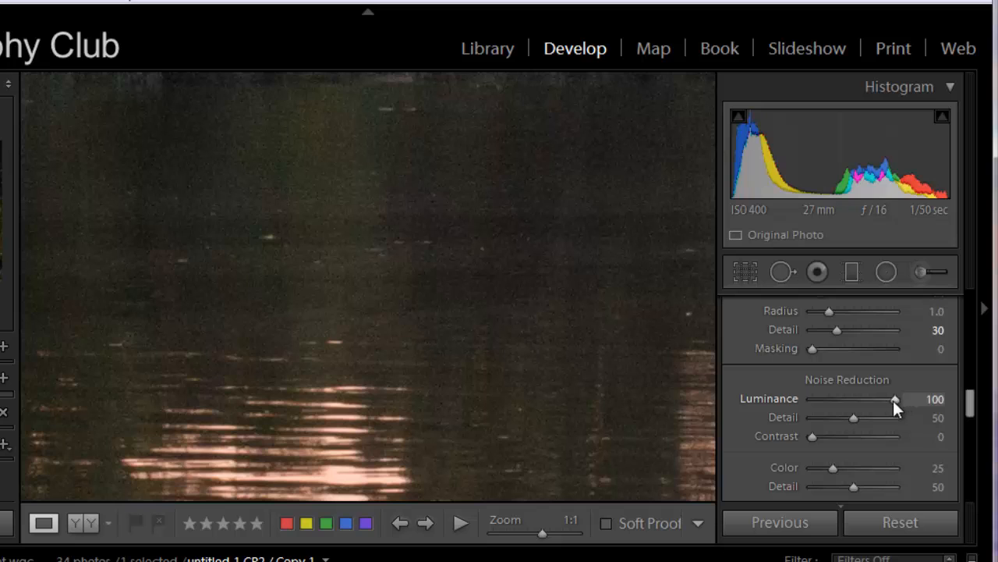
pyautogui.moveTo(893, 401); pyautogui.dragTo(738, 397)
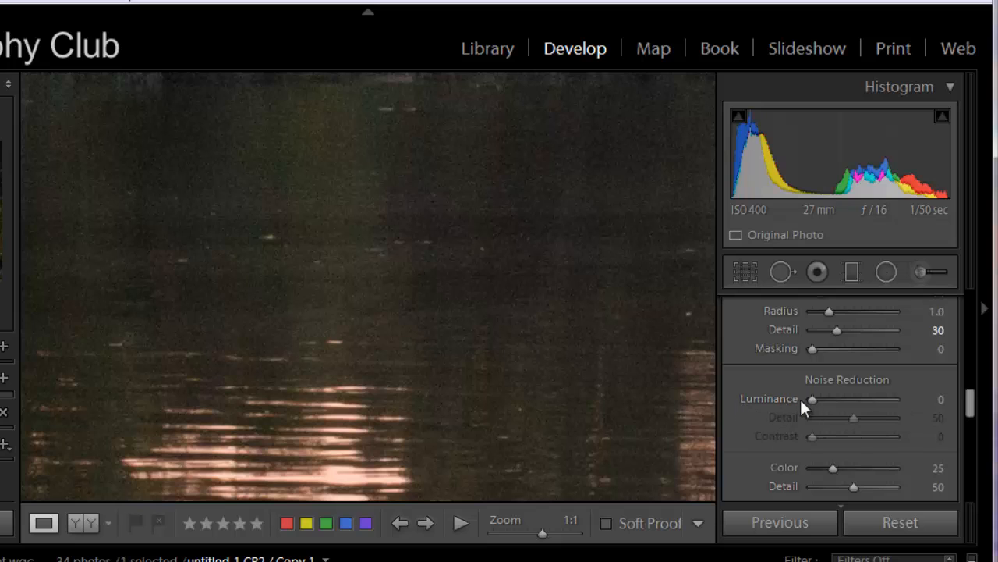
# Set noise reduction to Luminance 20 with Detail 19, and Color 49 with Detail 48
pyautogui.moveTo(813, 399); pyautogui.dragTo(825, 424)
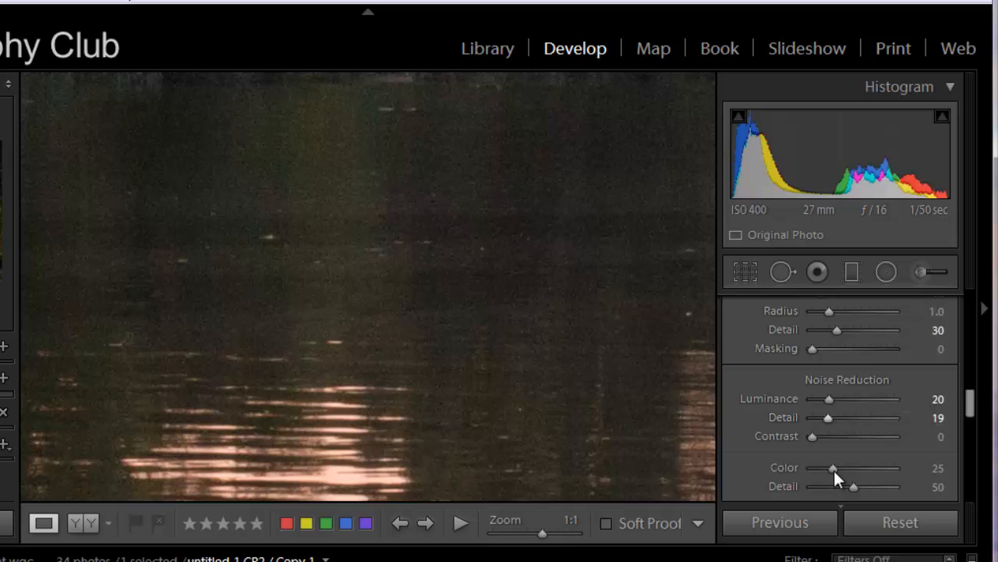
pyautogui.moveTo(819, 472); pyautogui.dragTo(853, 467)
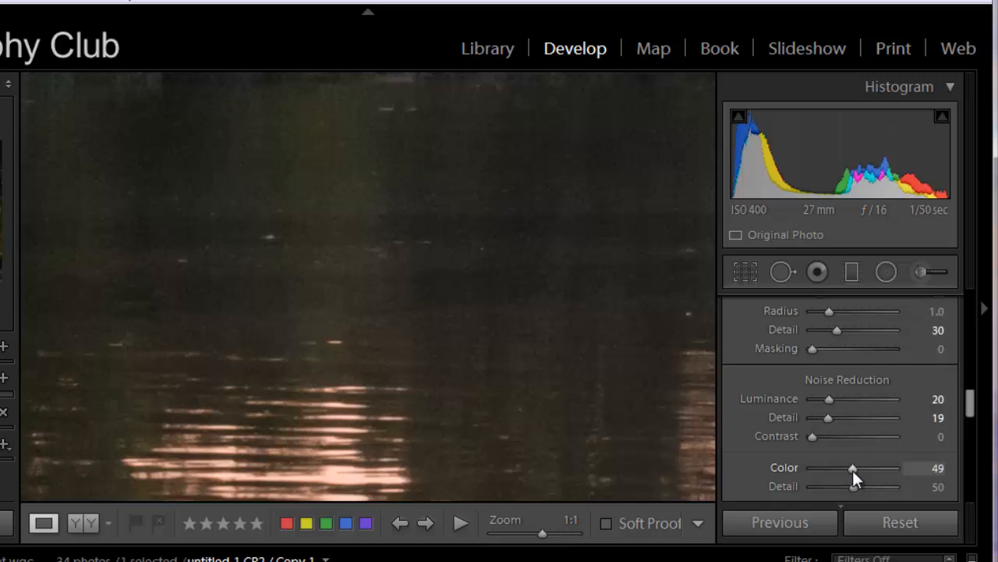
pyautogui.moveTo(852, 486)
pyautogui.mouseDown()
pyautogui.moveTo(825, 496)
pyautogui.moveTo(843, 499)
pyautogui.mouseUp()
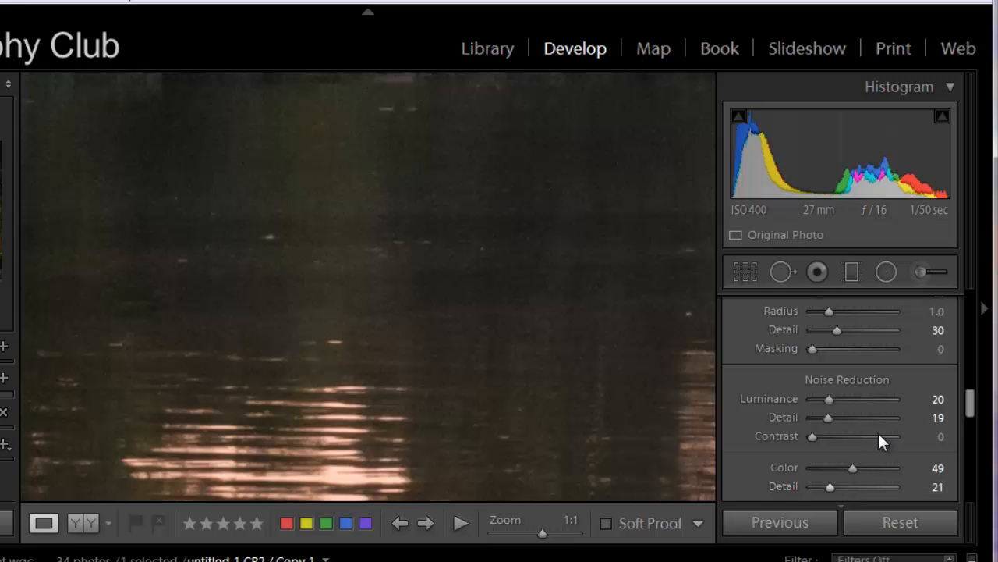
pyautogui.scroll(3, 854, 452)
pyautogui.scroll(-5, 850, 463)
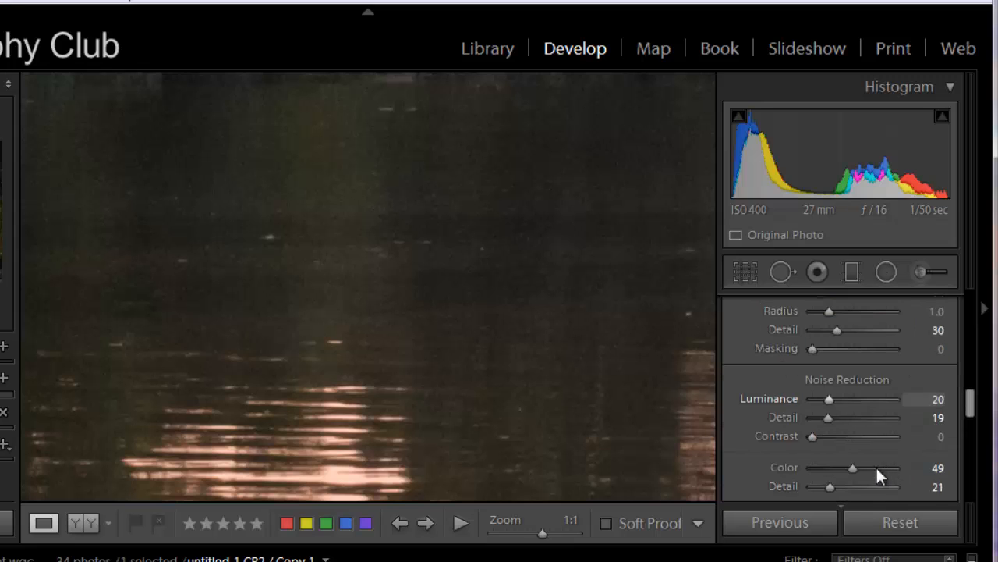
pyautogui.moveTo(833, 426); pyautogui.dragTo(859, 427)
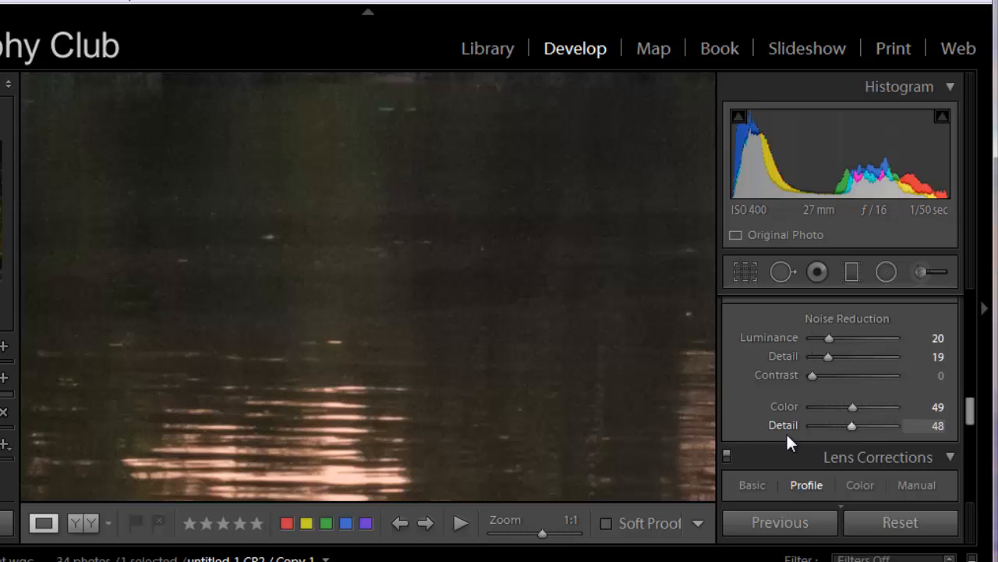
pyautogui.scroll(-2, 838, 444)
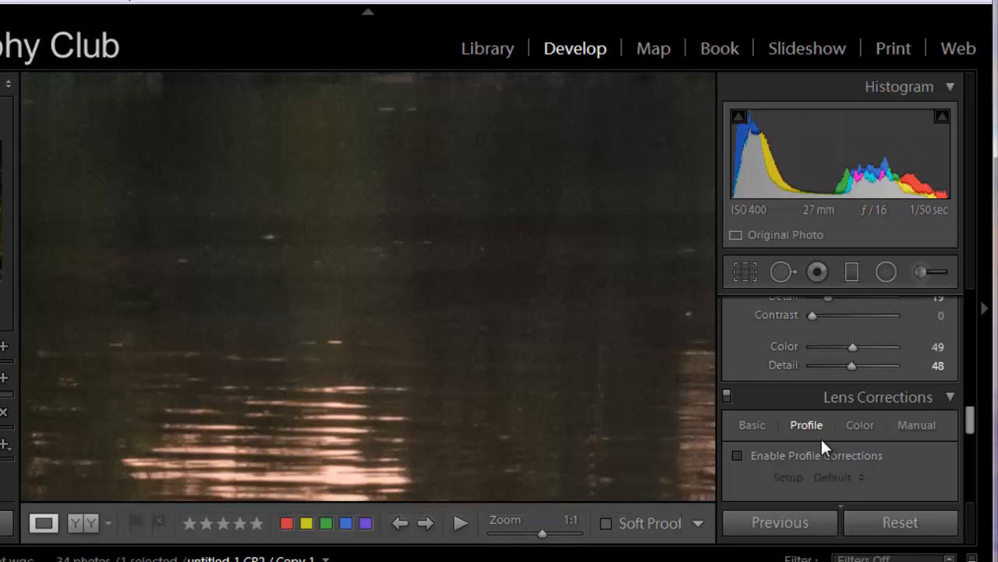
# Enable lens profile corrections for the photo and set the lens make to Canon
pyautogui.scroll(-2, 818, 435)
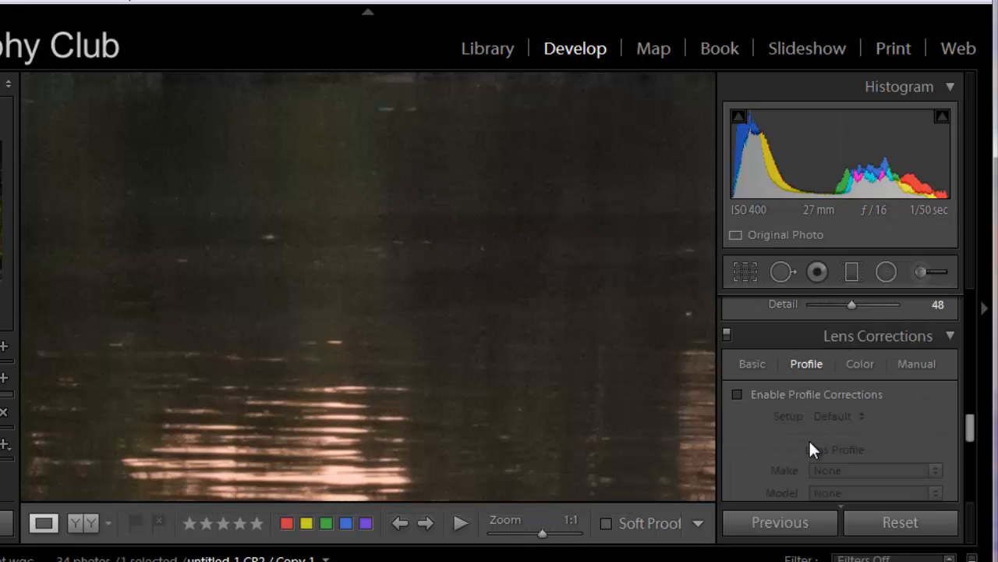
pyautogui.click(737, 395)
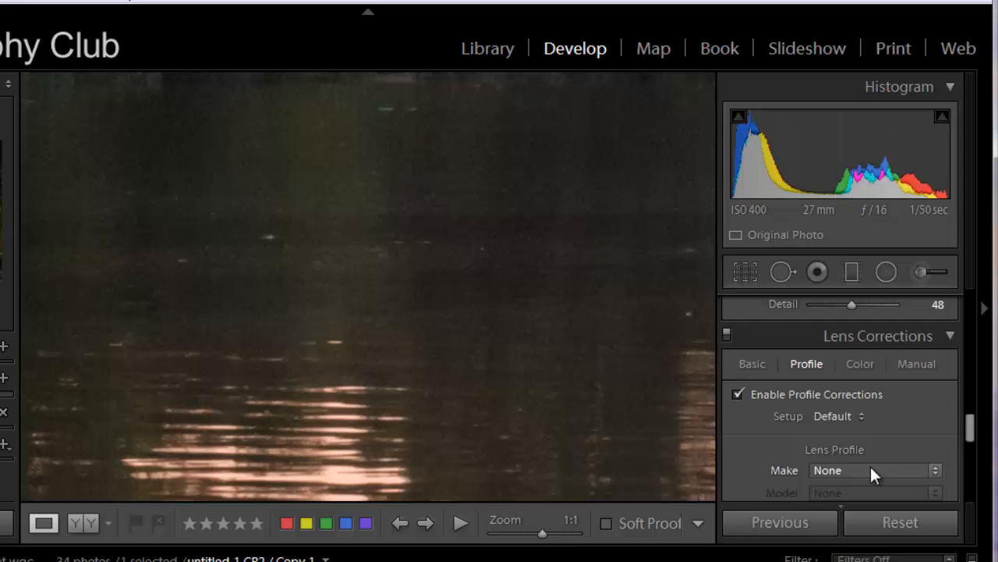
pyautogui.click(870, 470)
pyautogui.click(388, 334)
pyautogui.click(430, 319)
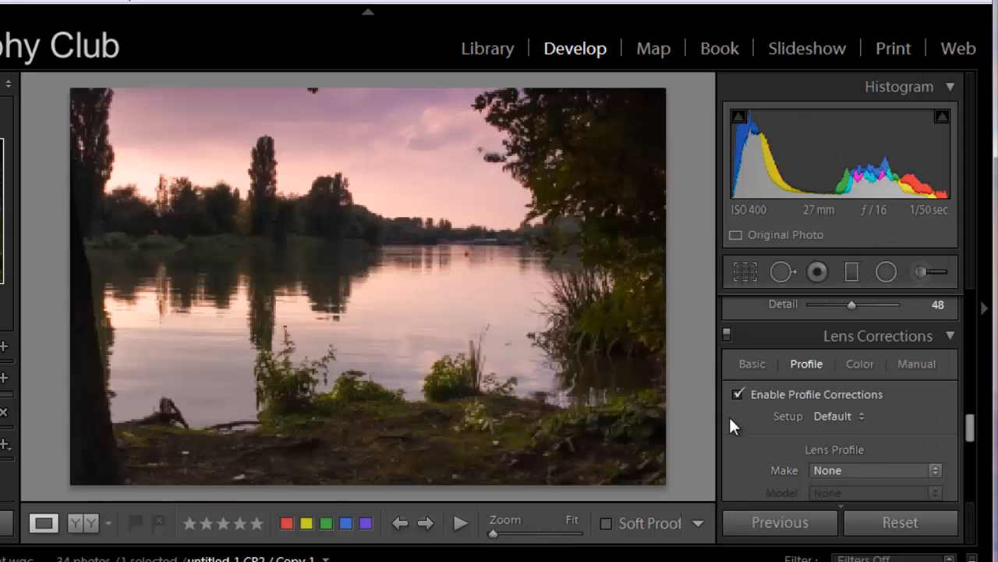
pyautogui.click(832, 469)
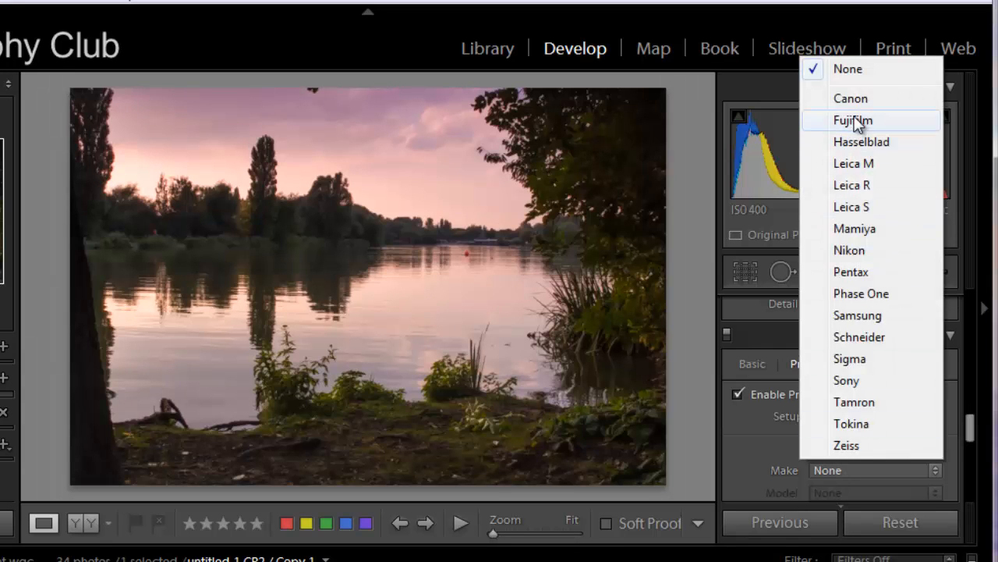
pyautogui.click(851, 100)
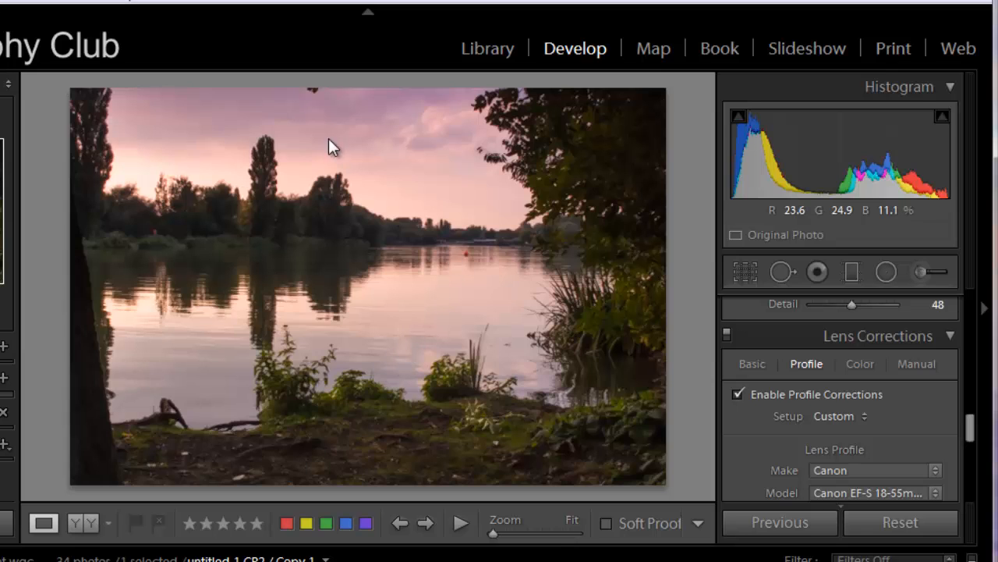
pyautogui.click(948, 335)
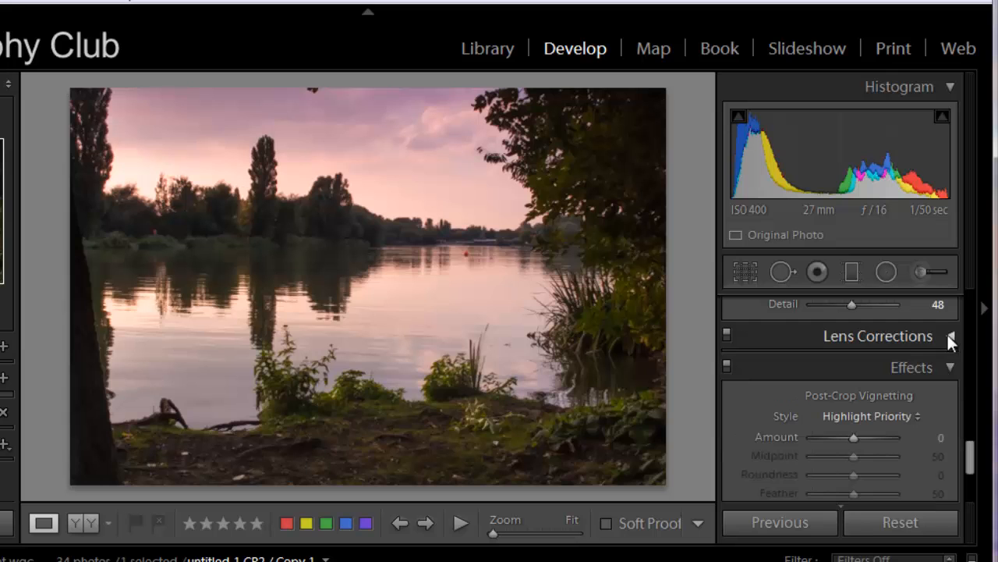
# View the stray leaf at the upper edge of the sky at 1:1
pyautogui.click(317, 94)
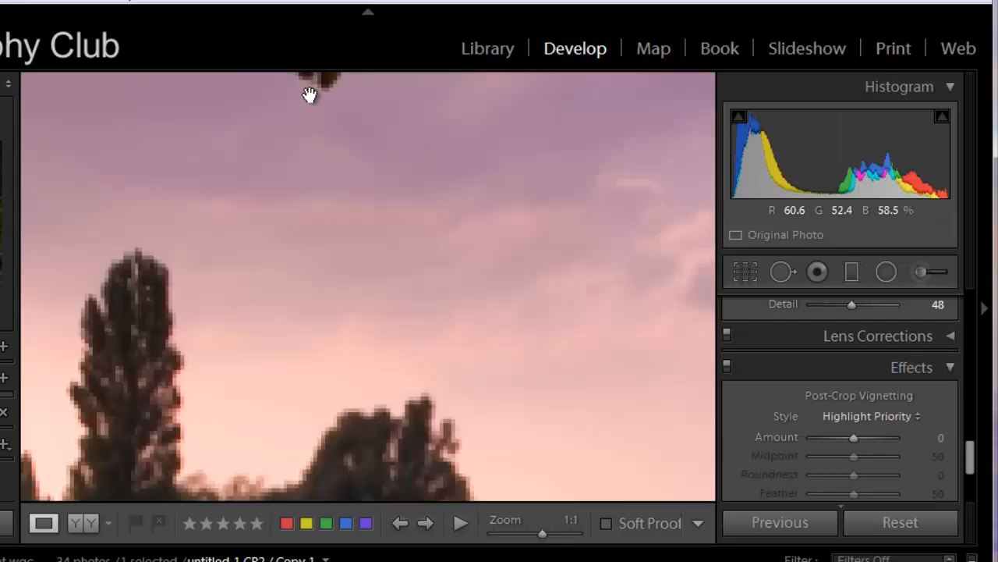
pyautogui.moveTo(349, 120); pyautogui.dragTo(368, 178)
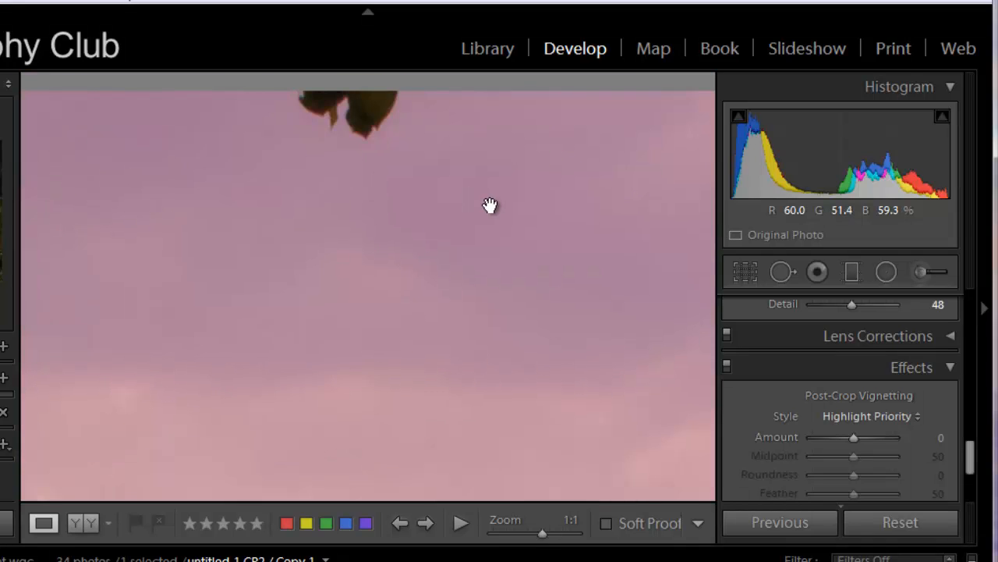
pyautogui.click(886, 271)
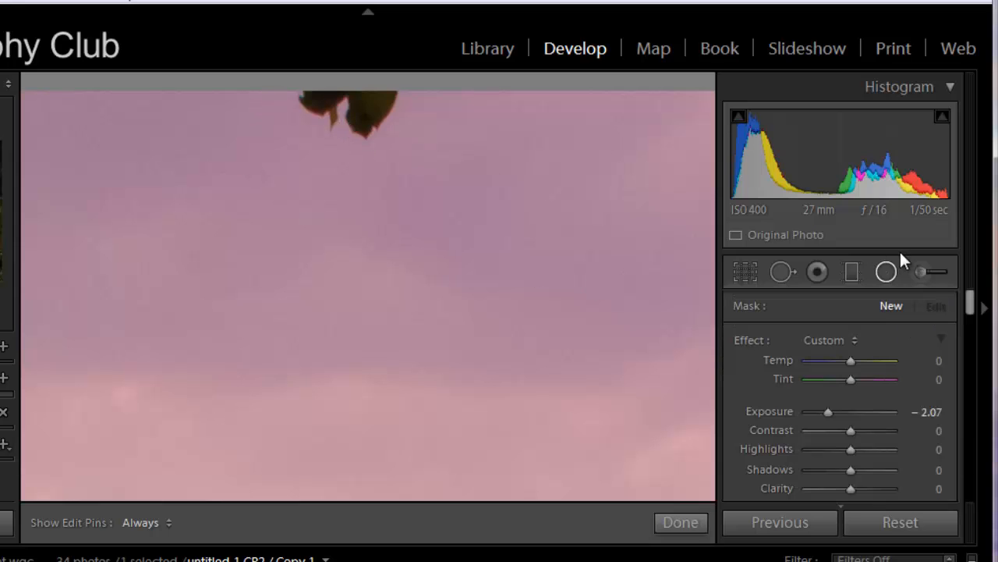
pyautogui.click(887, 271)
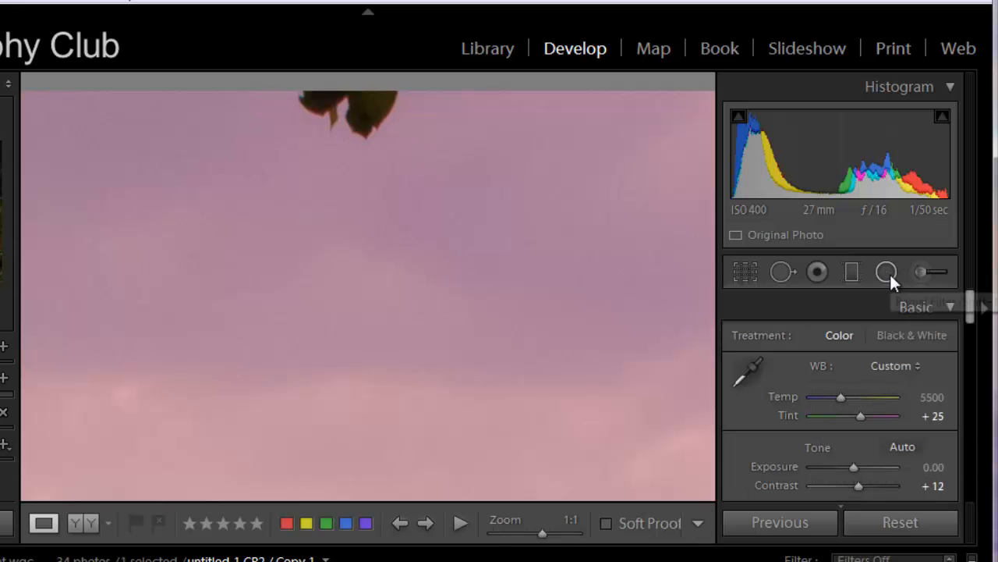
pyautogui.click(888, 272)
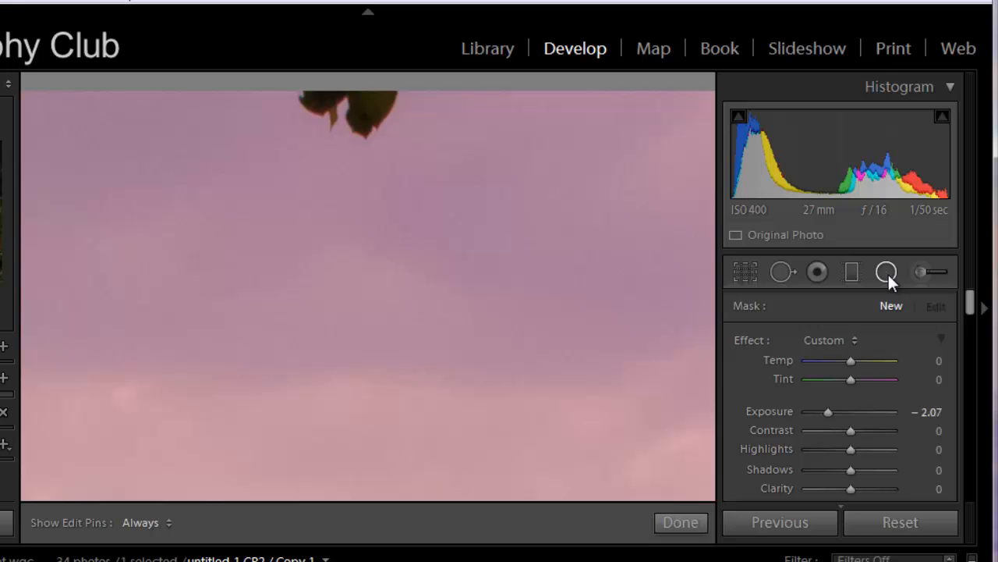
# Clone over the stray leaf at the sky's upper edge using Spot Removal with Size 75 and Opacity 100
pyautogui.click(776, 273)
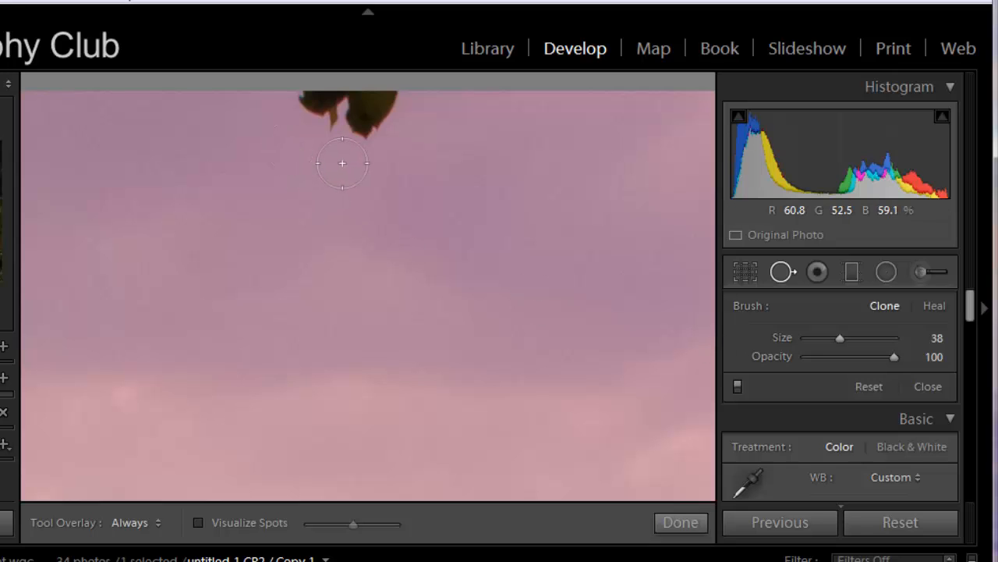
pyautogui.scroll(6, 342, 163)
pyautogui.scroll(6, 343, 163)
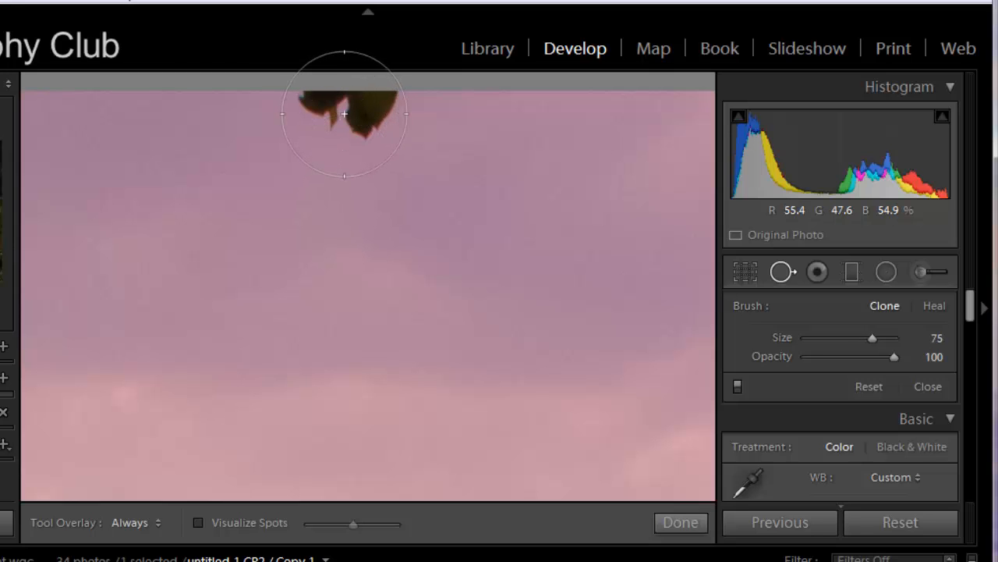
pyautogui.click(344, 113)
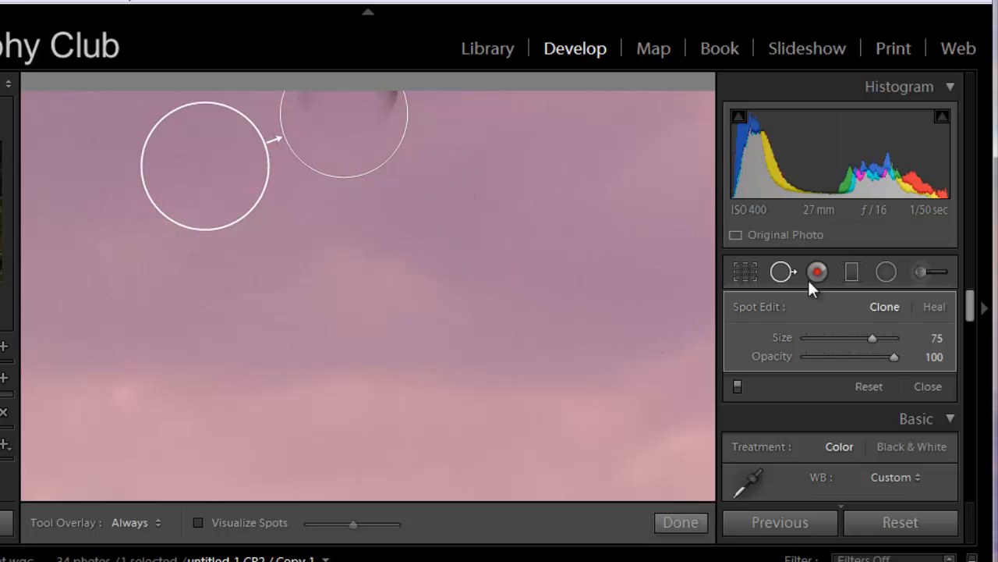
# Set the leaf's clone spot to Size 81 and finish the spot removal
pyautogui.moveTo(870, 339); pyautogui.dragTo(871, 341)
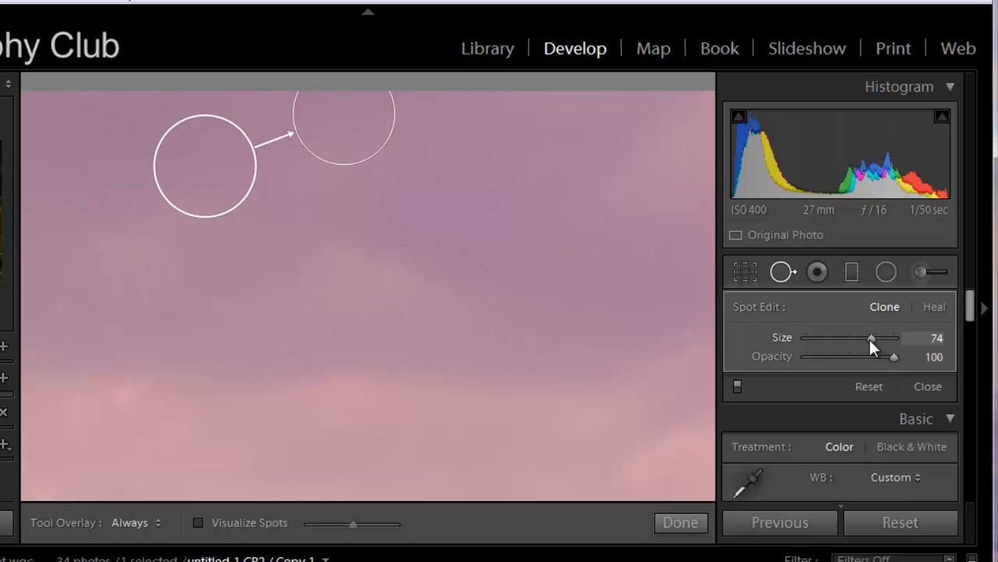
pyautogui.moveTo(870, 339); pyautogui.dragTo(871, 338)
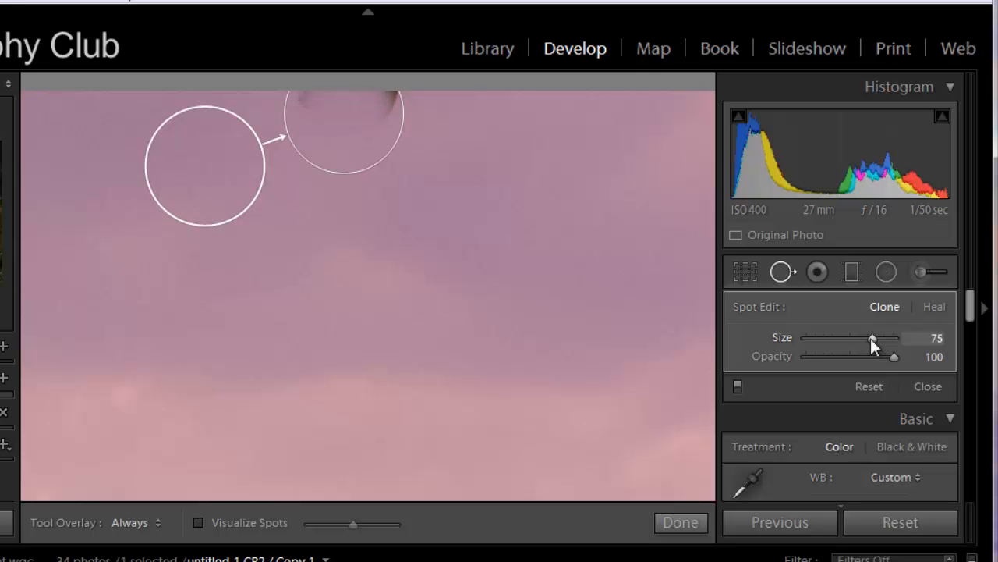
pyautogui.moveTo(872, 338); pyautogui.dragTo(877, 343)
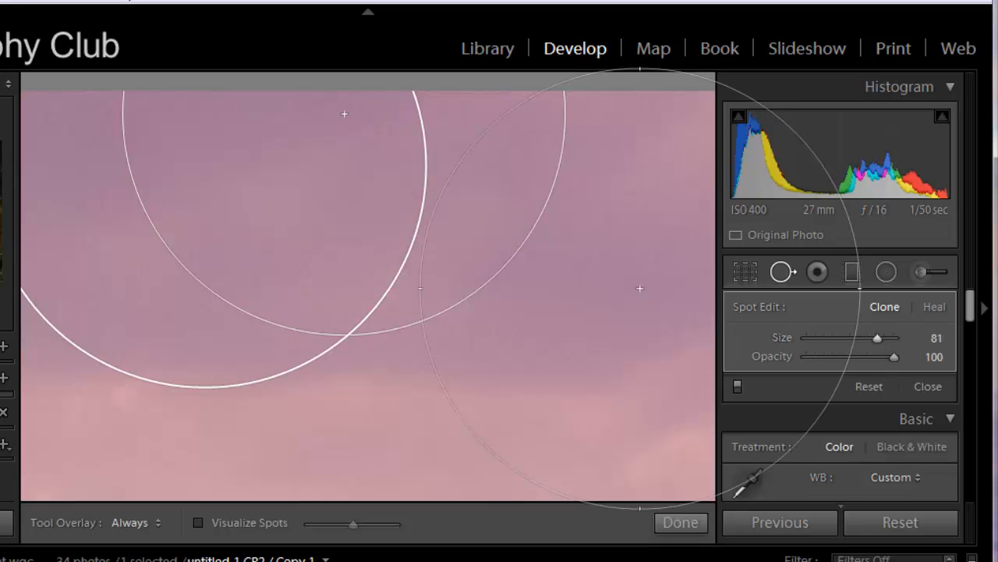
pyautogui.click(783, 273)
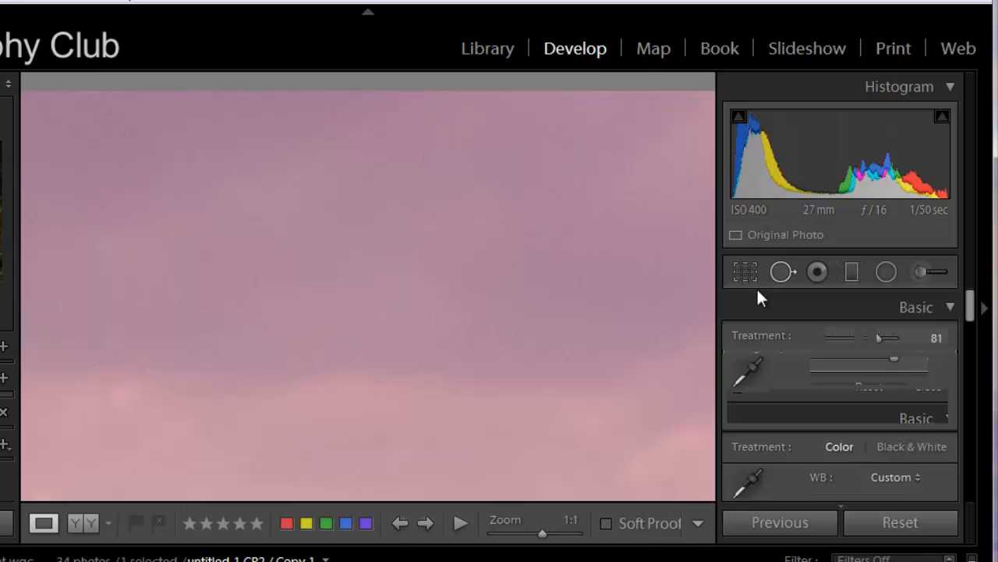
# Clone out the red buoy on the lake using Spot Removal with Size 75 and Opacity 100
pyautogui.click(511, 302)
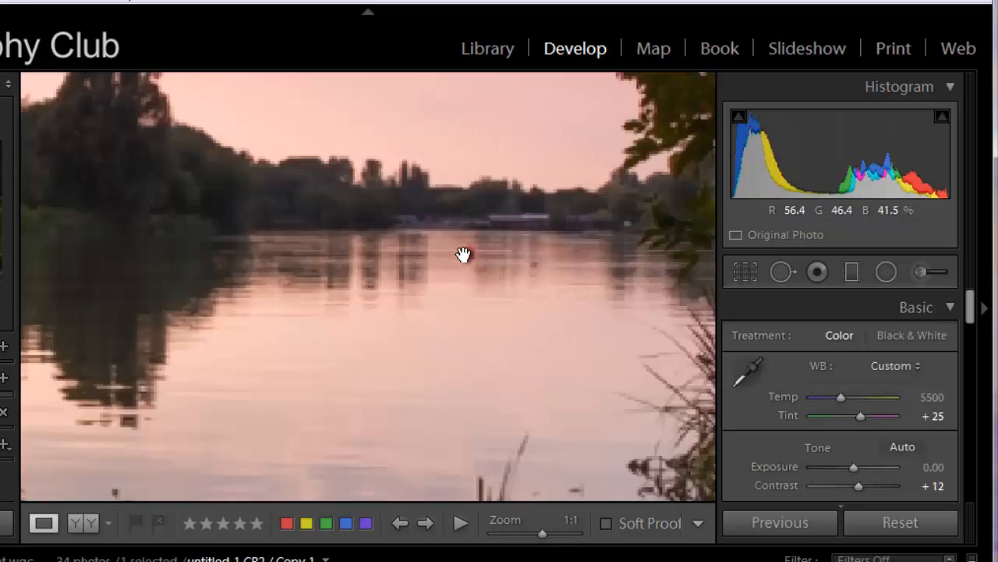
pyautogui.click(466, 255)
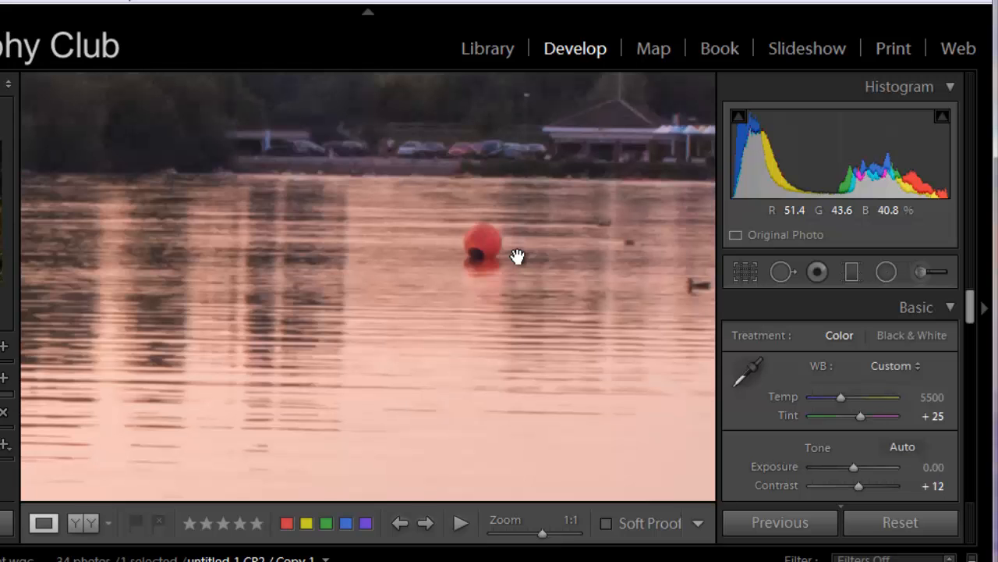
pyautogui.moveTo(517, 256); pyautogui.dragTo(404, 294)
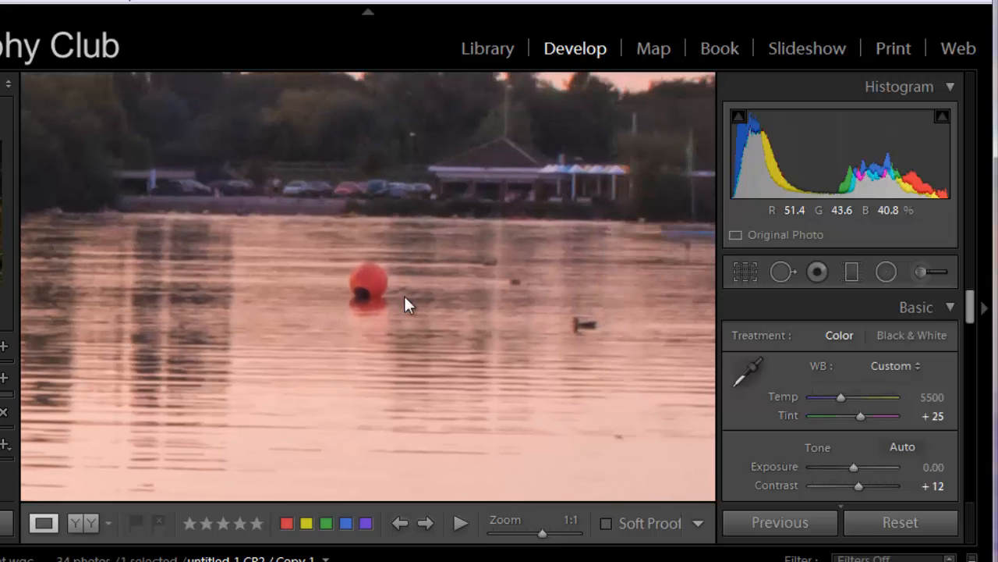
pyautogui.click(783, 273)
pyautogui.scroll(-5, 361, 283)
pyautogui.scroll(-4, 362, 280)
pyautogui.scroll(-4, 361, 280)
pyautogui.scroll(-4, 361, 280)
pyautogui.scroll(-4, 361, 280)
pyautogui.scroll(-4, 361, 280)
pyautogui.scroll(-4, 361, 280)
pyautogui.scroll(-4, 361, 280)
pyautogui.scroll(-3, 361, 280)
pyautogui.scroll(-5, 361, 280)
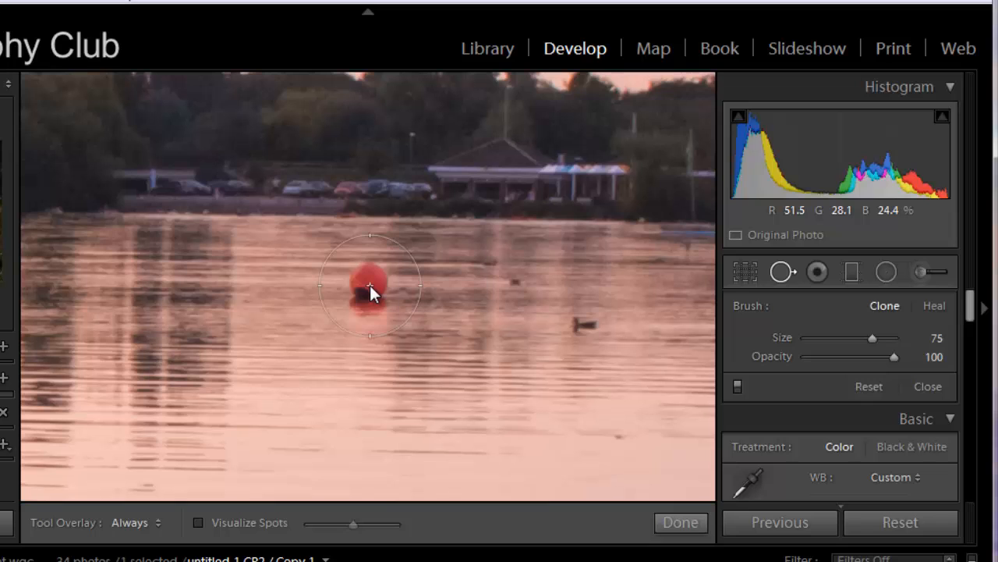
pyautogui.click(370, 285)
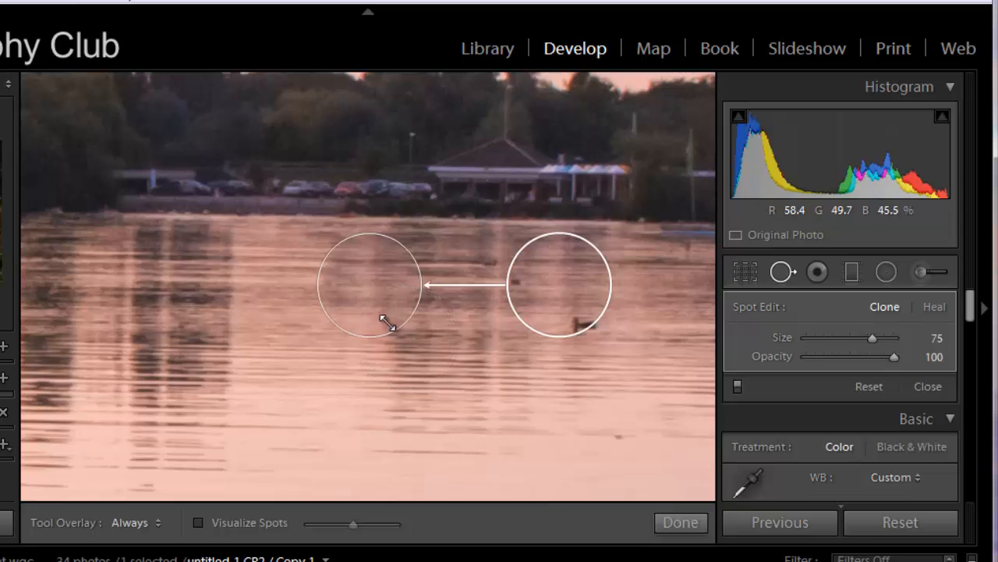
# Move the buoy spot's clone source onto the neighbouring rippled reflection, clear of the ducks, and finish the spot removal
pyautogui.moveTo(568, 305); pyautogui.dragTo(550, 305)
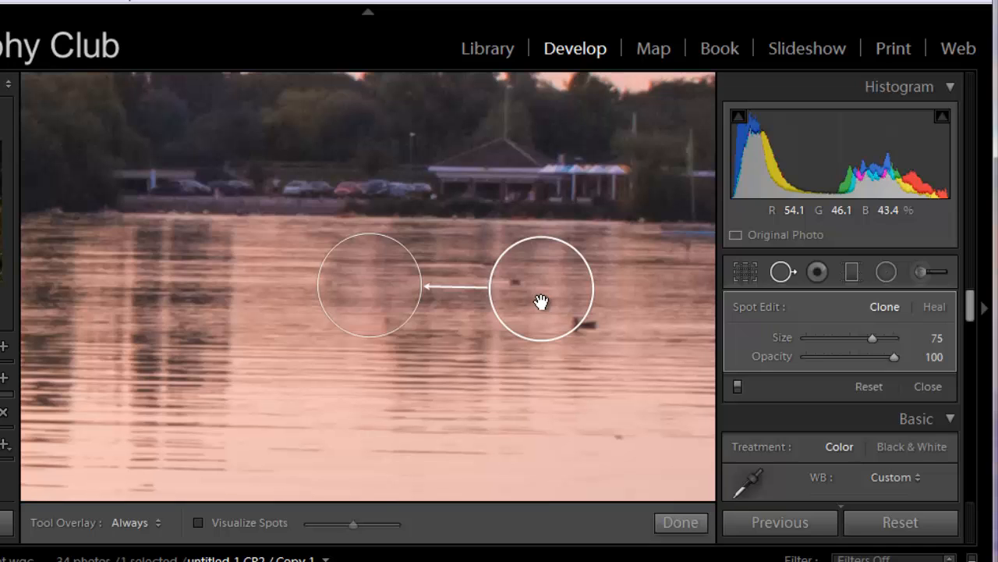
pyautogui.moveTo(541, 305); pyautogui.dragTo(542, 304)
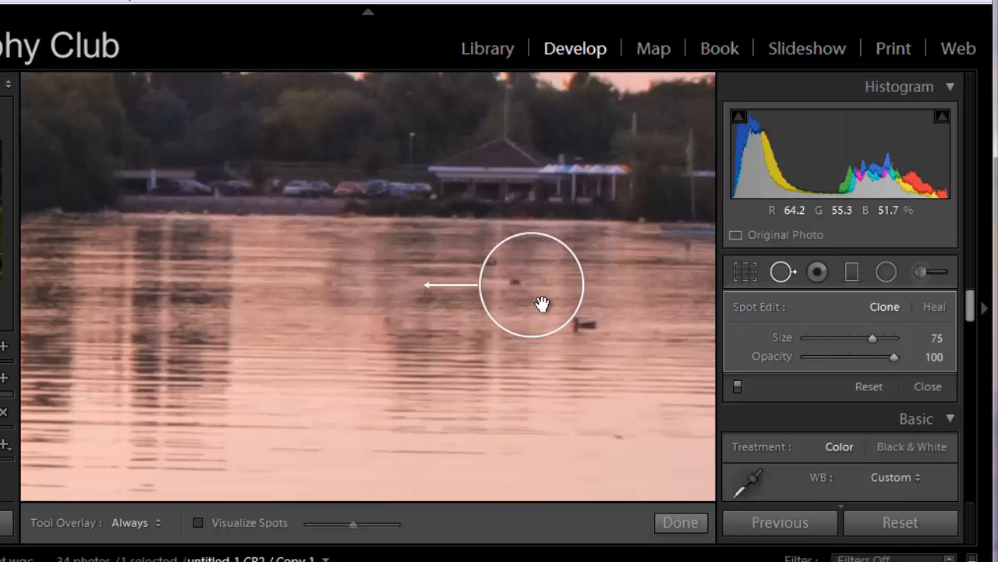
pyautogui.moveTo(546, 304); pyautogui.dragTo(539, 337)
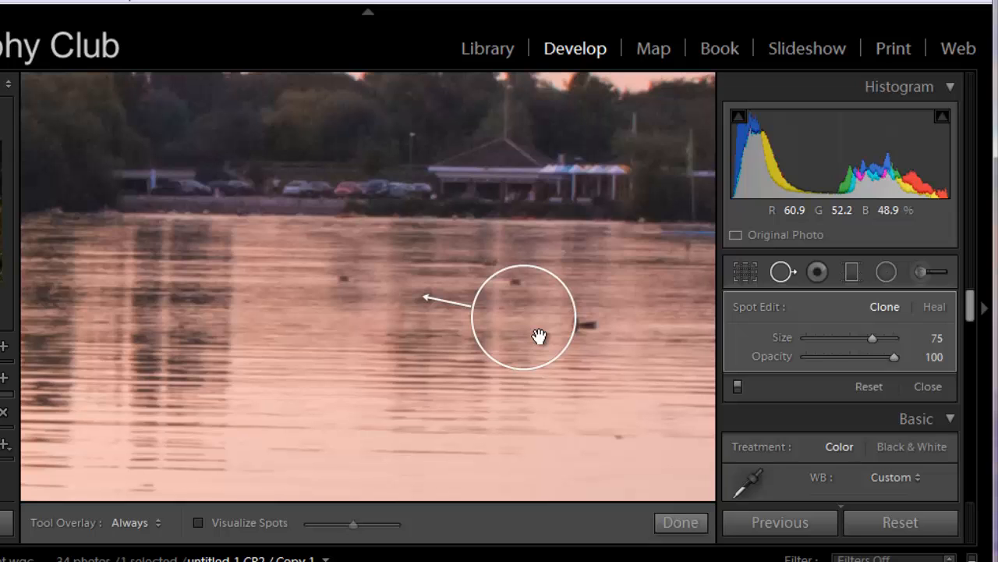
pyautogui.moveTo(539, 337); pyautogui.dragTo(526, 341)
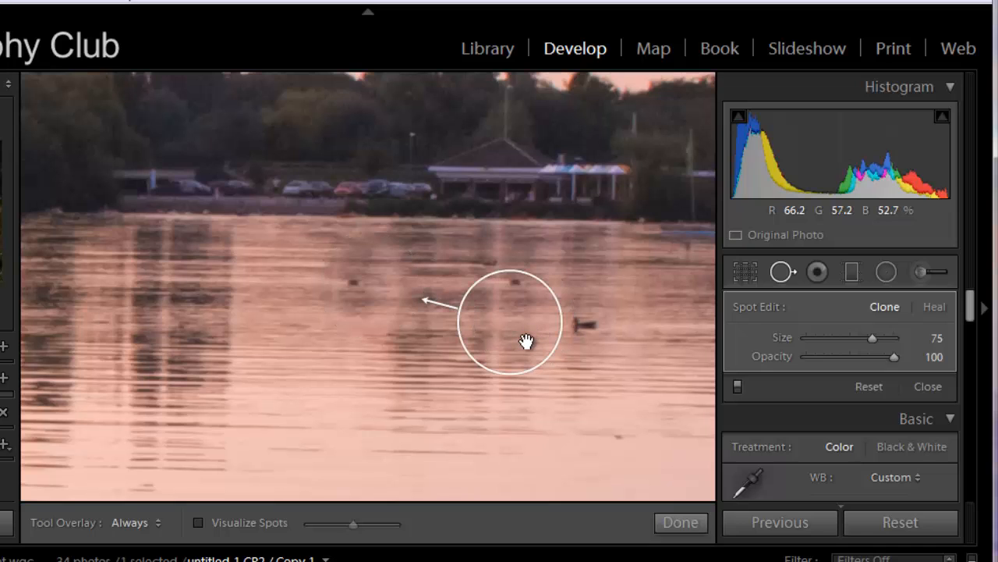
pyautogui.moveTo(526, 341); pyautogui.dragTo(459, 347)
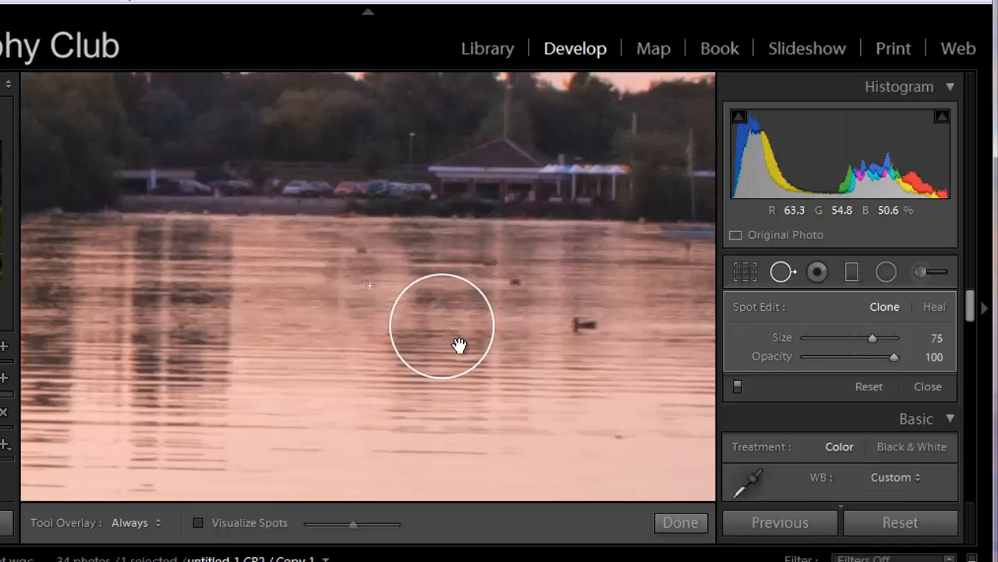
pyautogui.moveTo(460, 345); pyautogui.dragTo(465, 325)
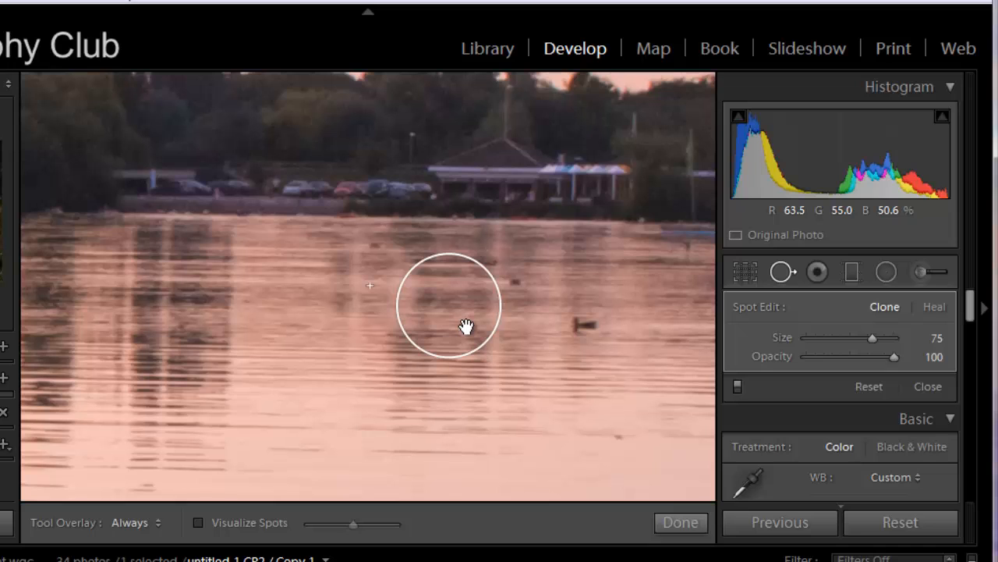
pyautogui.moveTo(466, 326); pyautogui.dragTo(466, 326)
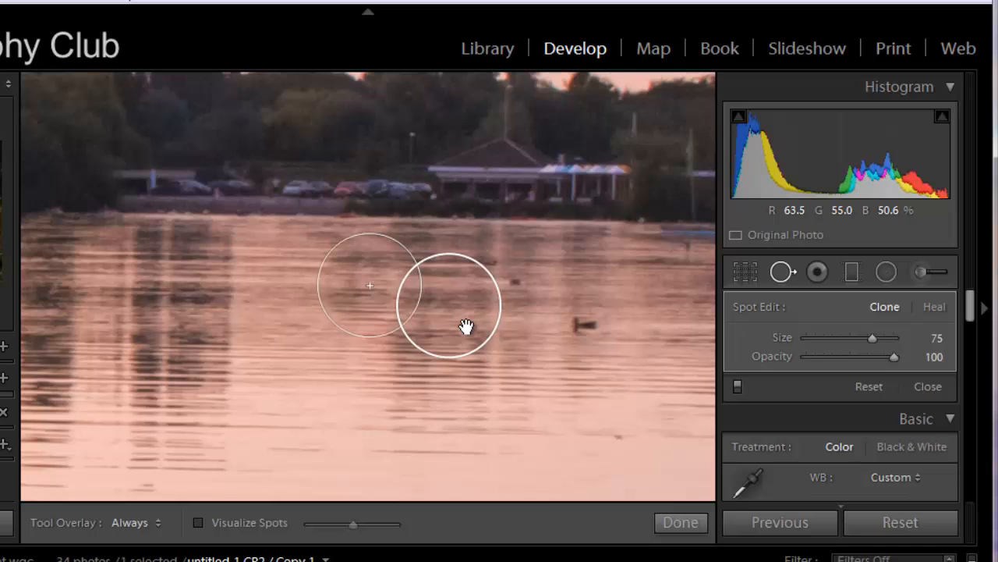
pyautogui.click(781, 275)
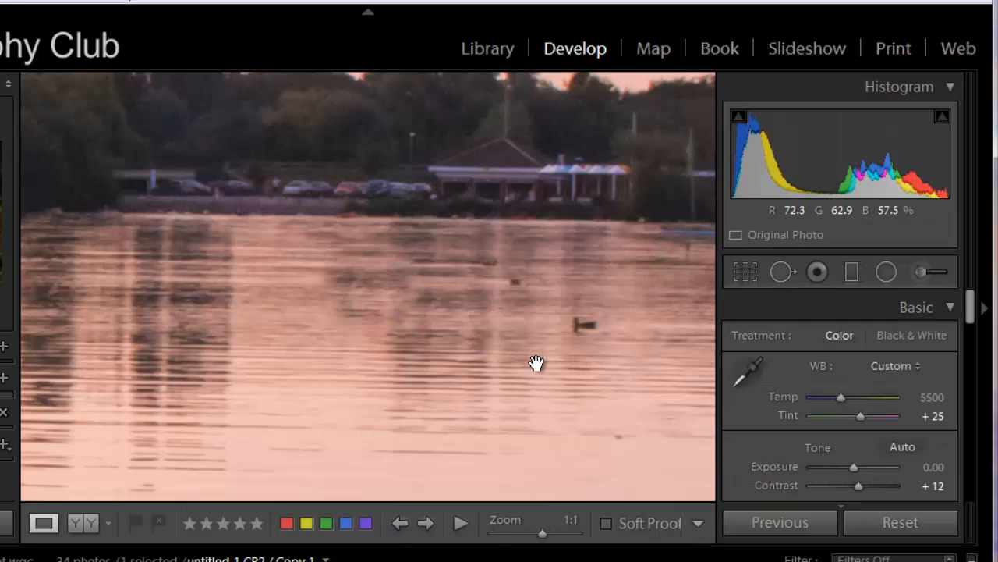
# Inspect the retouched lake surface at 1:1 and return to the whole photo
pyautogui.moveTo(592, 439); pyautogui.dragTo(537, 379)
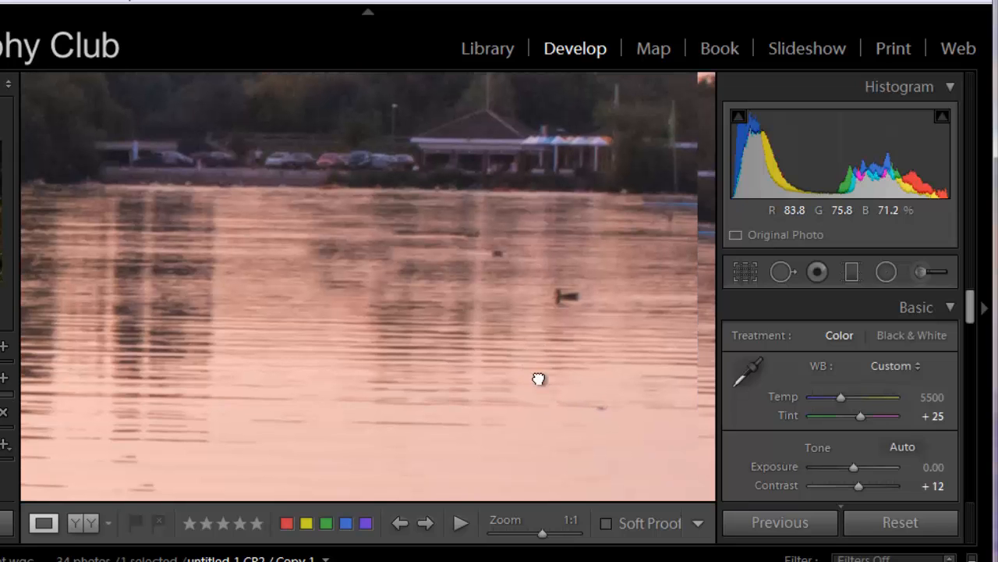
pyautogui.moveTo(526, 340); pyautogui.dragTo(535, 358)
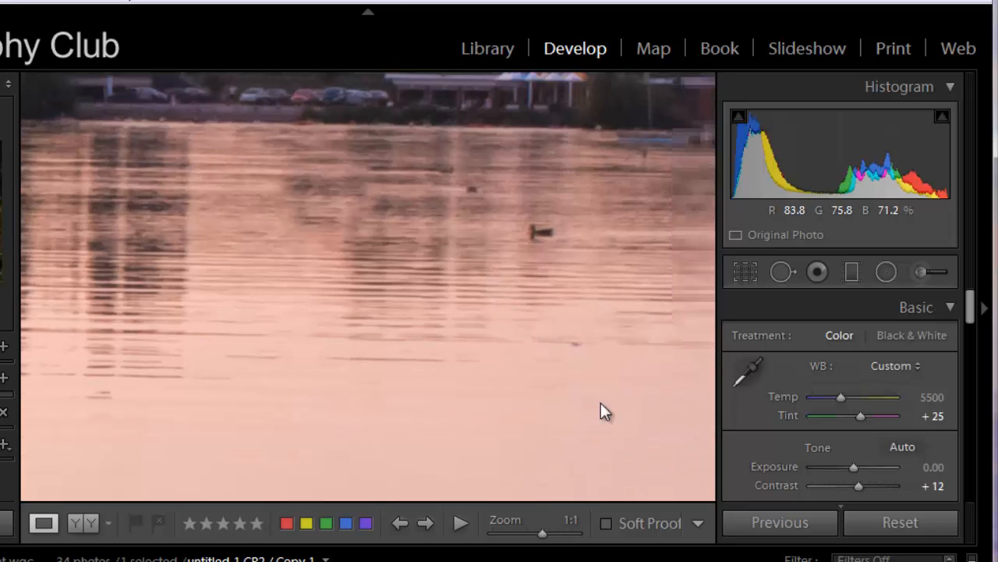
pyautogui.click(277, 307)
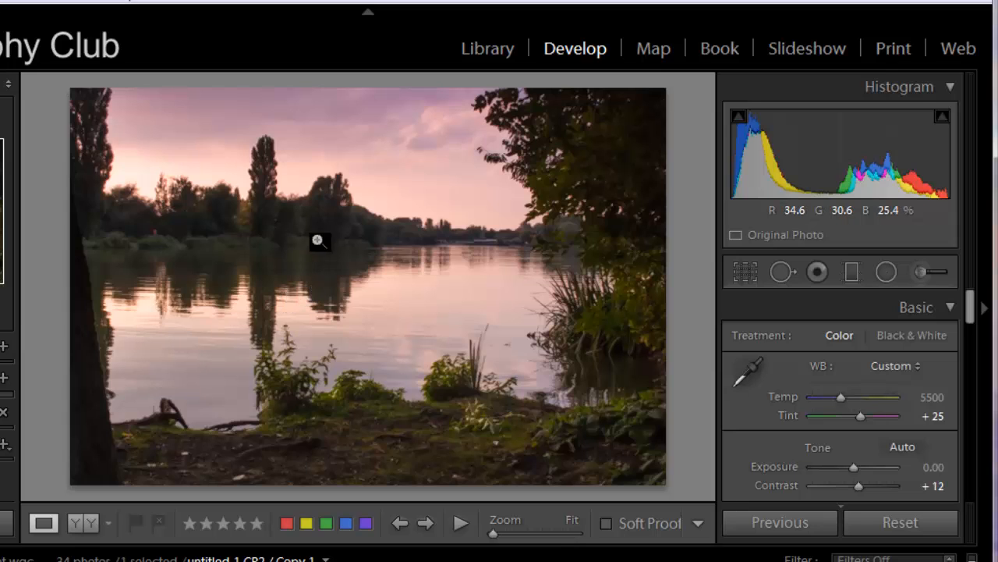
# Add a graduated filter with Exposure -2.00 and all other effects at zero, running from the sky's upper edge down to the upper part of the lake
pyautogui.click(851, 273)
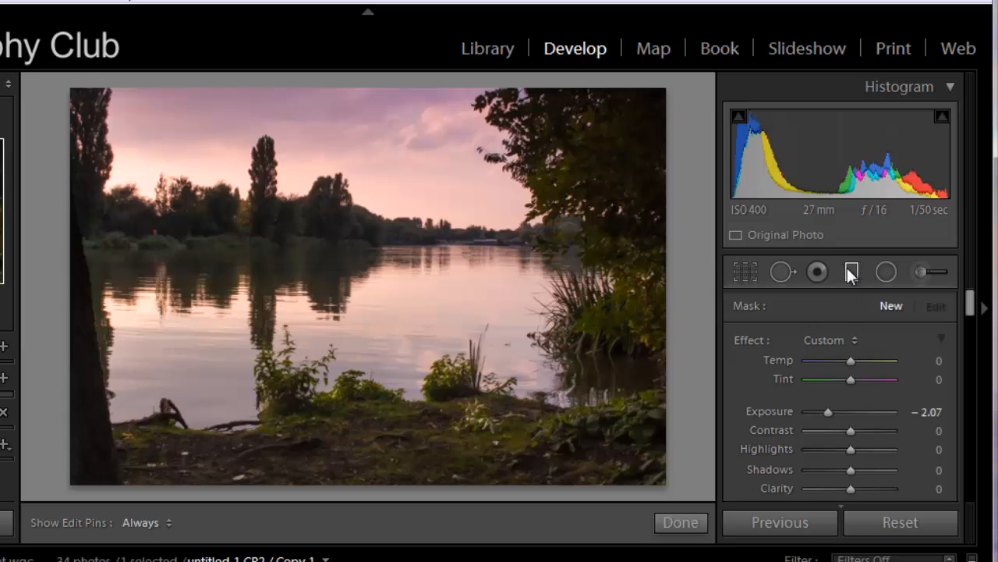
pyautogui.doubleClick(761, 341)
pyautogui.scroll(-2, 848, 379)
pyautogui.press('Down')
pyautogui.press('Down')
pyautogui.press('Down')
pyautogui.press('Down')
pyautogui.press('Down')
pyautogui.press('Down')
pyautogui.press('Down')
pyautogui.press('Down')
pyautogui.press('Down')
pyautogui.press('Down')
pyautogui.press('Down')
pyautogui.press('Down')
pyautogui.press('Down')
pyautogui.press('Down')
pyautogui.press('Down')
pyautogui.press('Down')
pyautogui.press('Down')
pyautogui.press('Down')
pyautogui.press('Down')
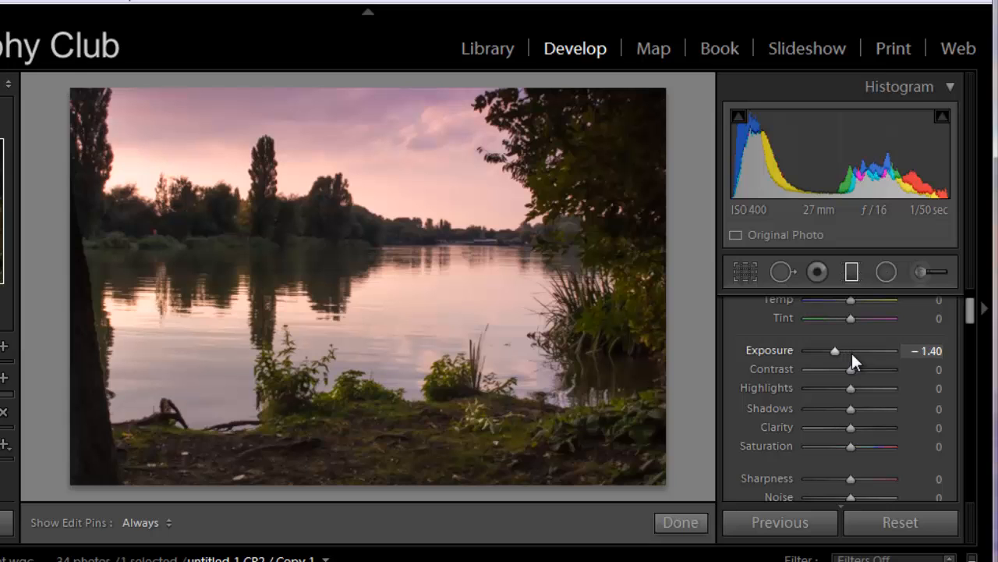
pyautogui.press('Down')
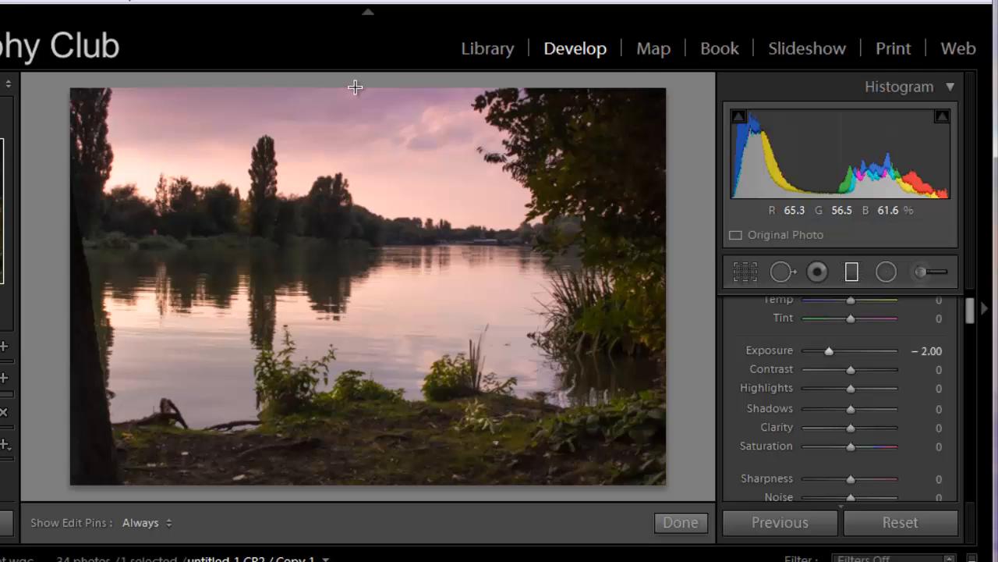
pyautogui.moveTo(354, 86); pyautogui.dragTo(353, 391)
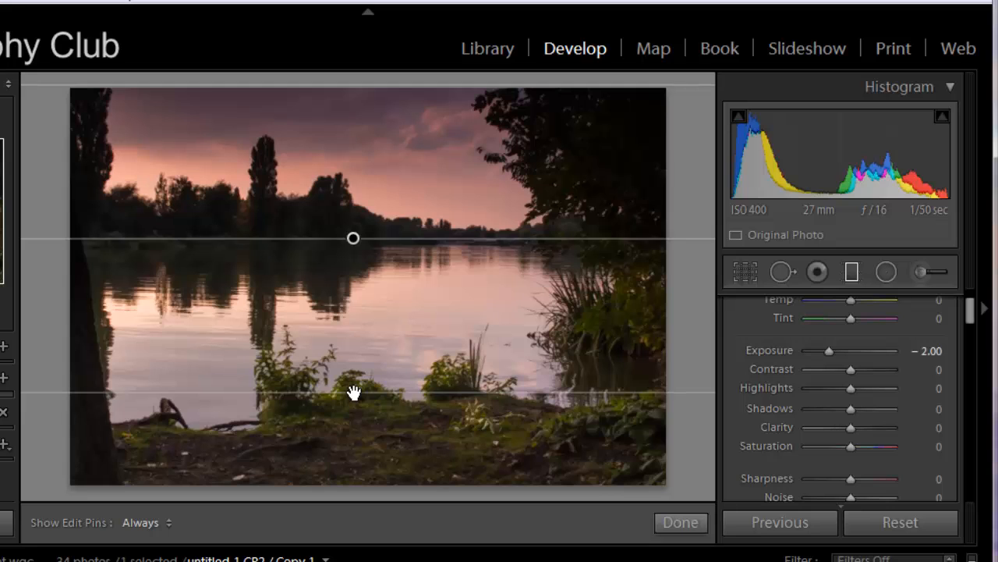
pyautogui.moveTo(354, 392); pyautogui.dragTo(351, 279)
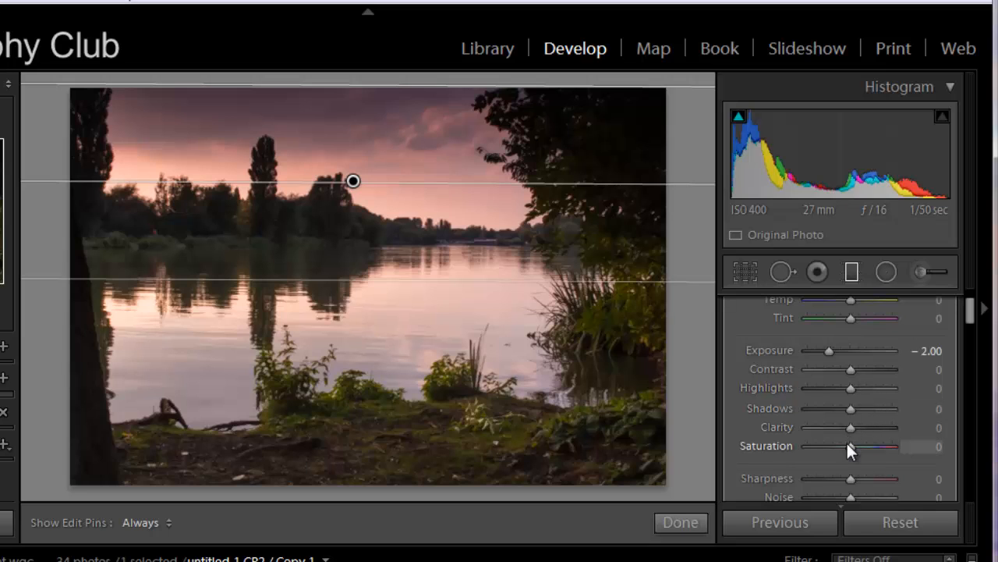
# Set the sky filter's Shadows to -13, Saturation to -26 and Clarity to 31, and finish the graduated filter
pyautogui.moveTo(848, 406)
pyautogui.mouseDown()
pyautogui.moveTo(810, 416)
pyautogui.moveTo(875, 407)
pyautogui.moveTo(842, 412)
pyautogui.mouseUp()
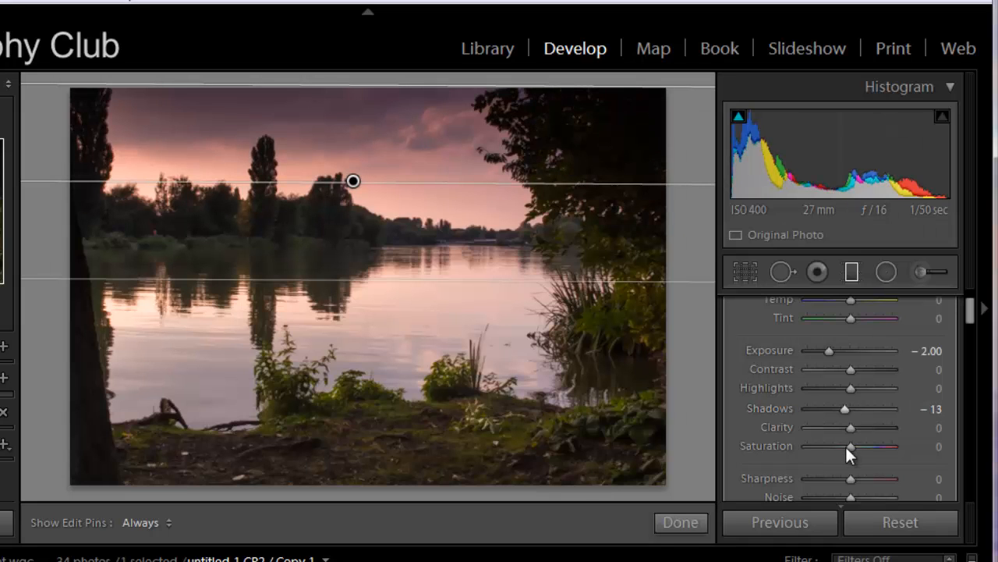
pyautogui.moveTo(849, 445)
pyautogui.mouseDown()
pyautogui.moveTo(861, 443)
pyautogui.moveTo(837, 445)
pyautogui.mouseUp()
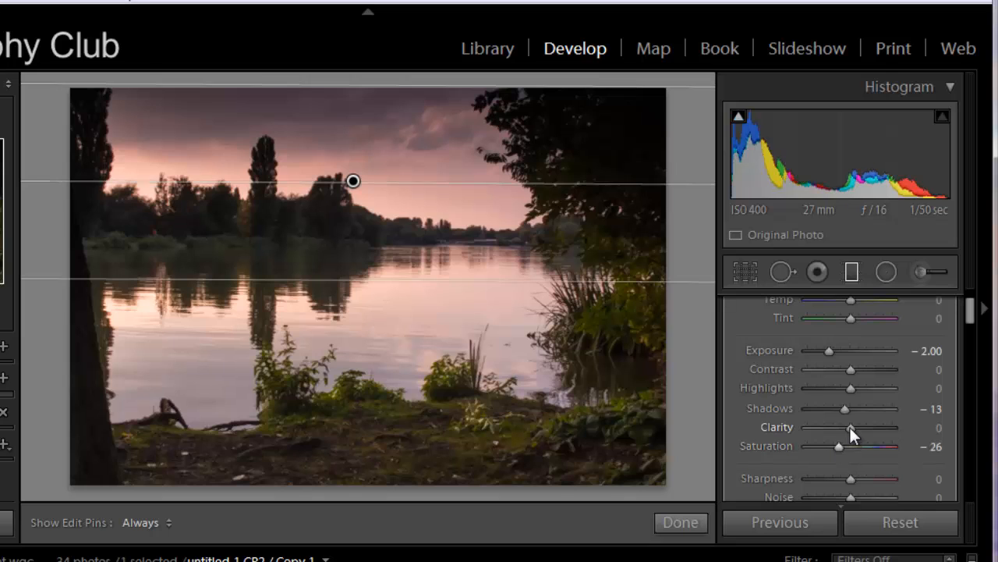
pyautogui.moveTo(849, 427); pyautogui.dragTo(862, 425)
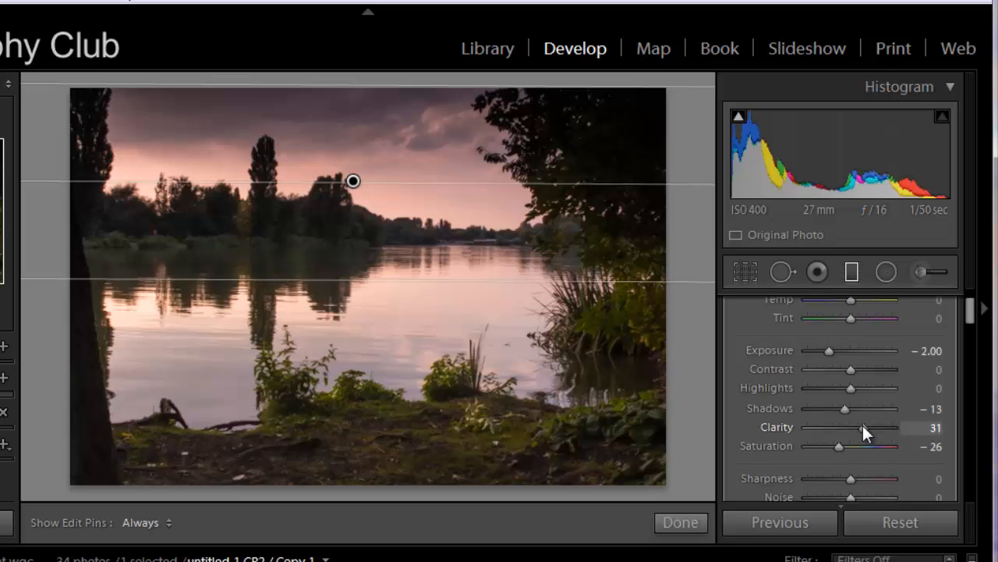
pyautogui.scroll(-2, 854, 445)
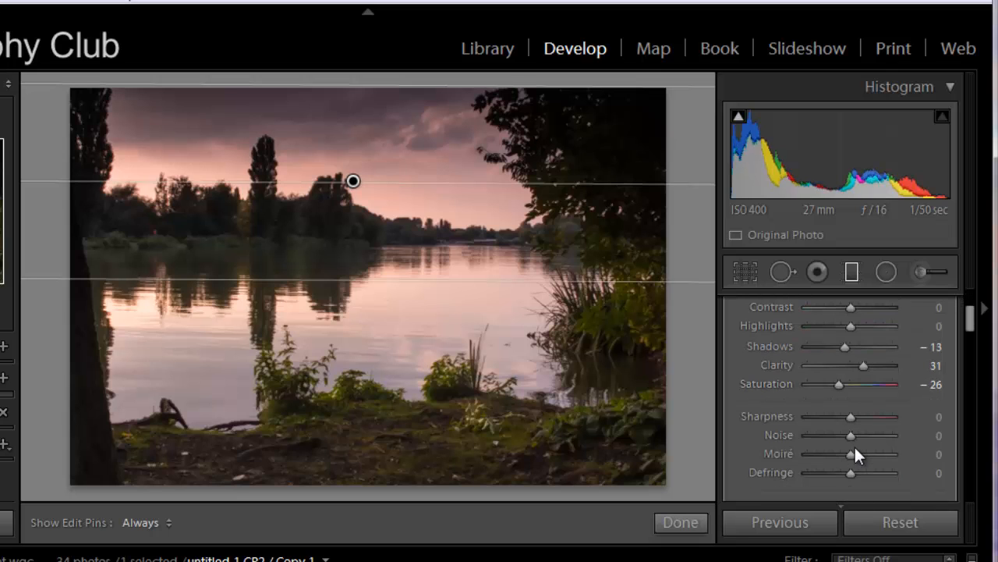
pyautogui.scroll(-2, 845, 460)
pyautogui.scroll(6, 873, 453)
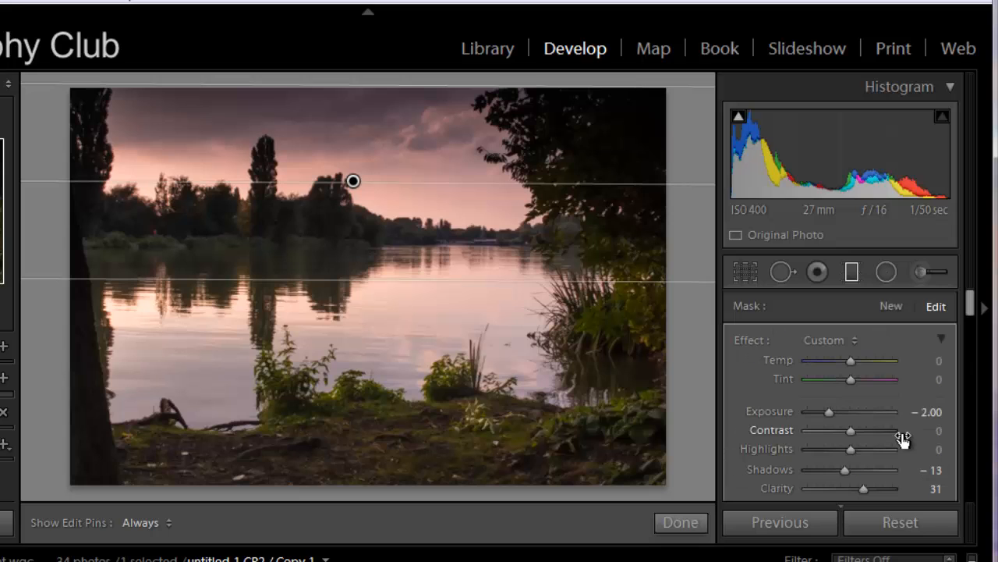
pyautogui.click(855, 270)
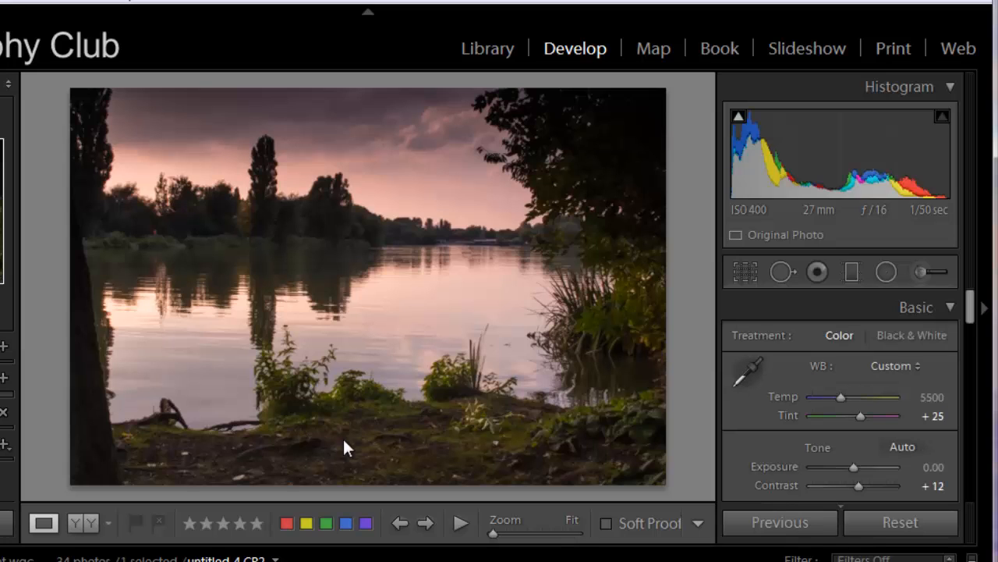
# Set the photo's overall Saturation to +19 and check the lake's tree reflections and ripples at 1:1
pyautogui.scroll(-6, 899, 412)
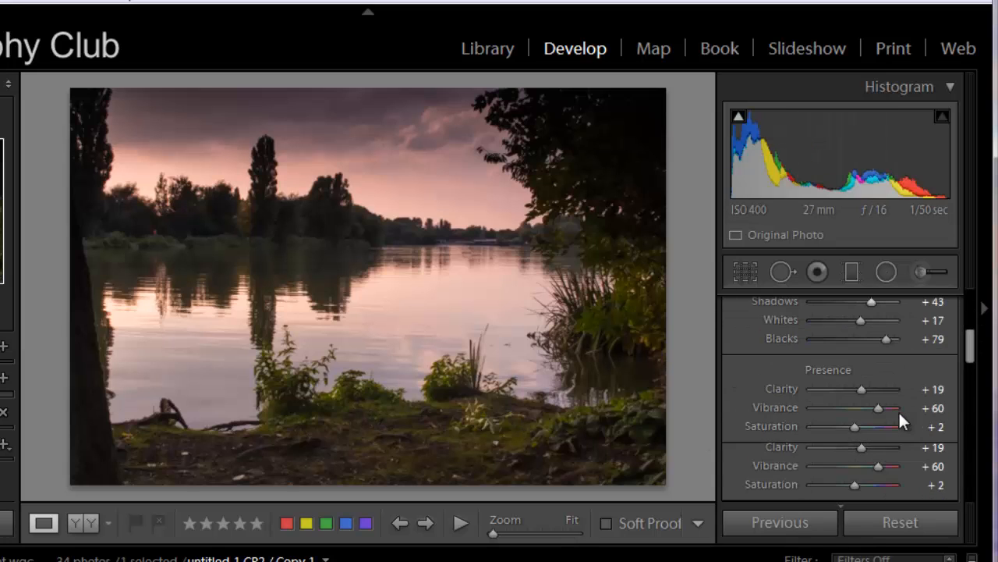
pyautogui.moveTo(855, 426); pyautogui.dragTo(861, 425)
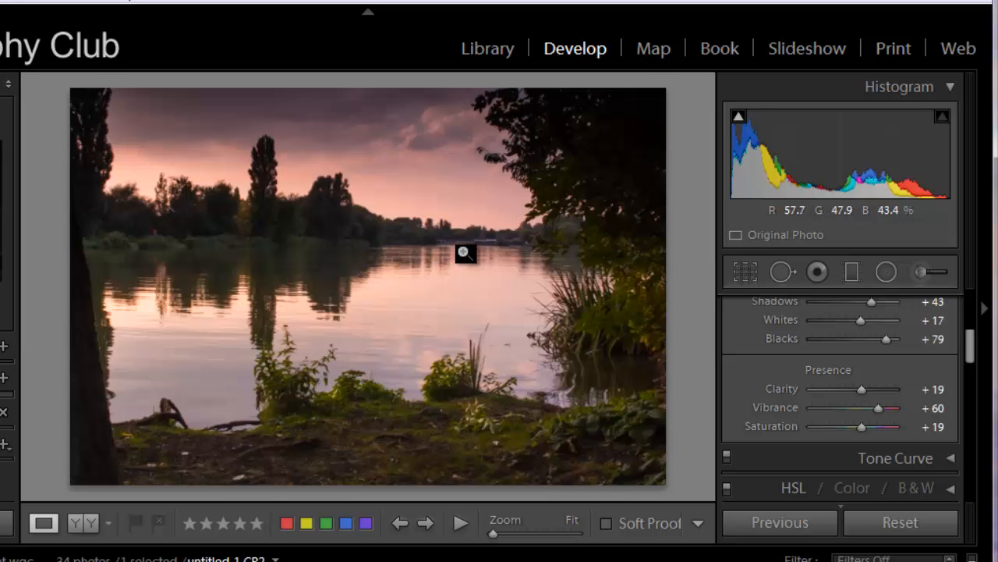
pyautogui.click(239, 270)
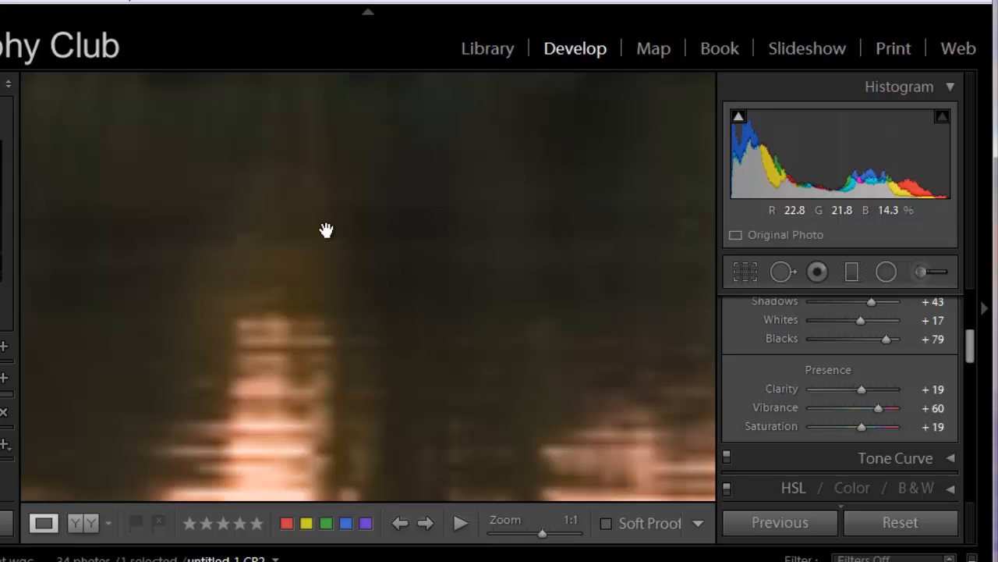
pyautogui.moveTo(357, 203); pyautogui.dragTo(442, 348)
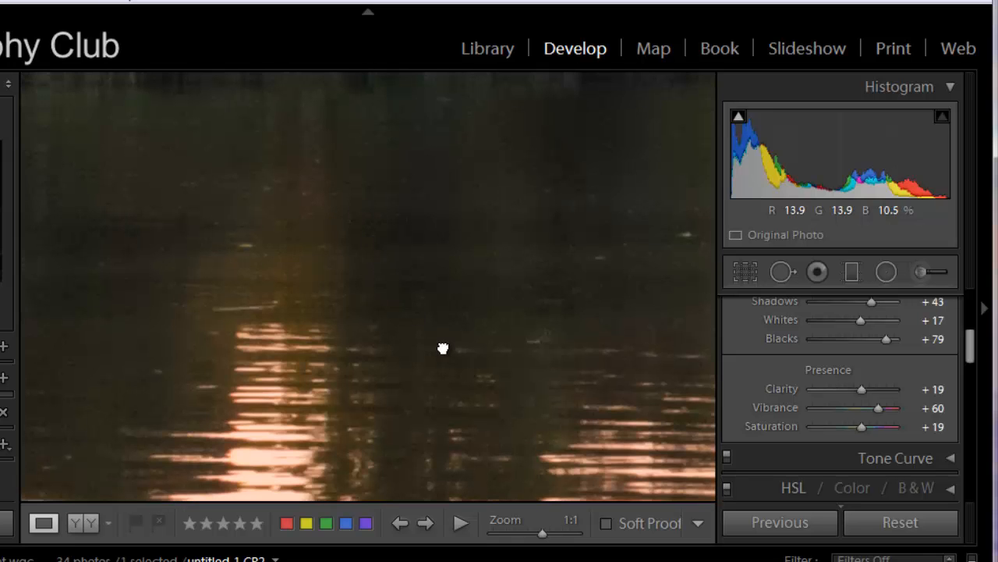
pyautogui.moveTo(379, 334); pyautogui.dragTo(499, 257)
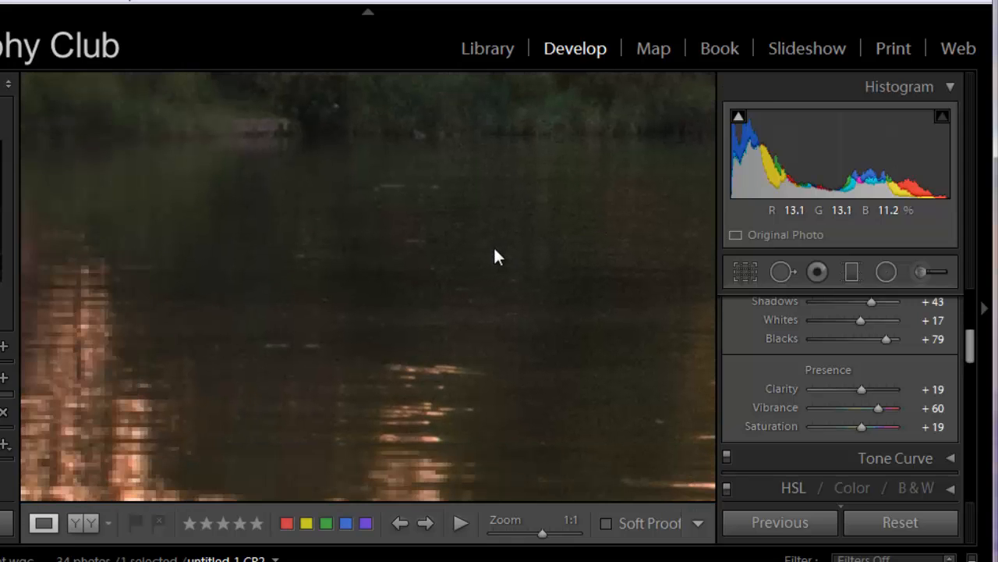
pyautogui.click(494, 250)
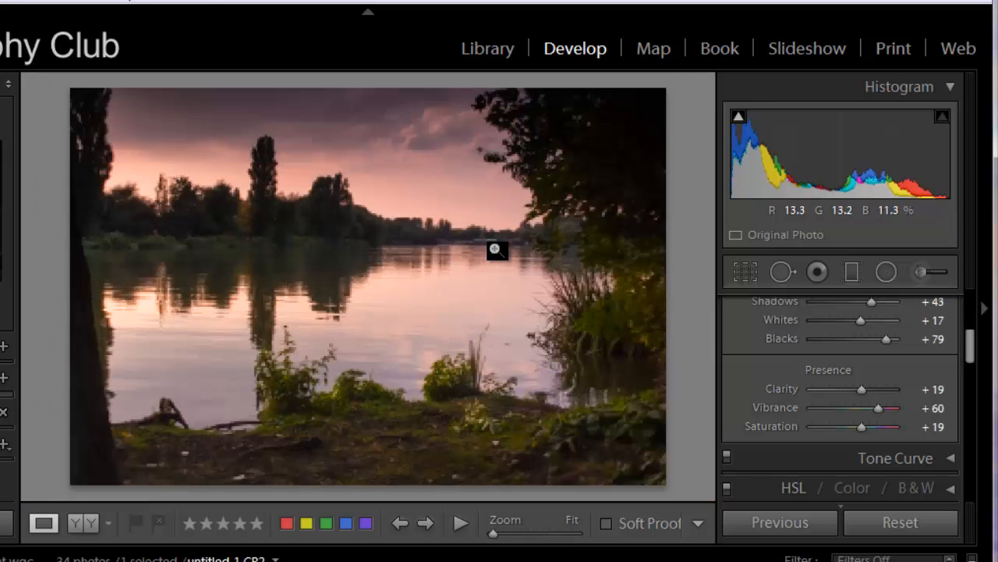
pyautogui.click(409, 256)
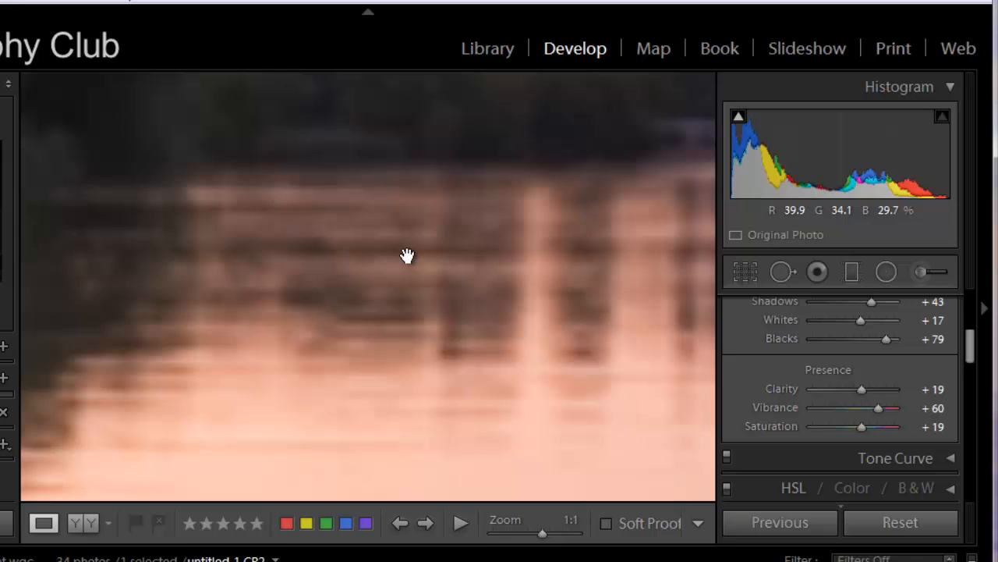
pyautogui.click(311, 260)
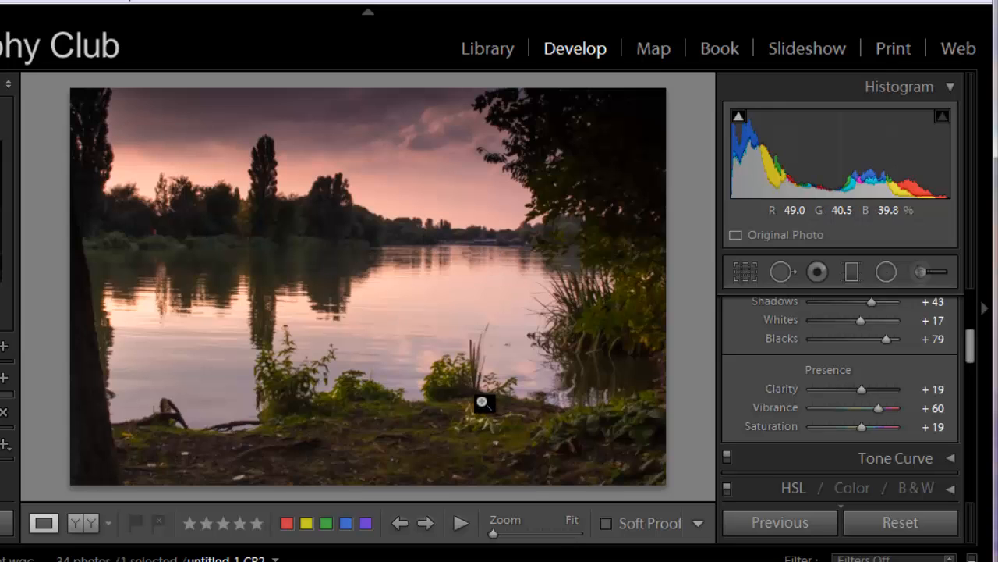
# Rate the photo three stars and look through its export and external-editor options without choosing one
pyautogui.click(223, 529)
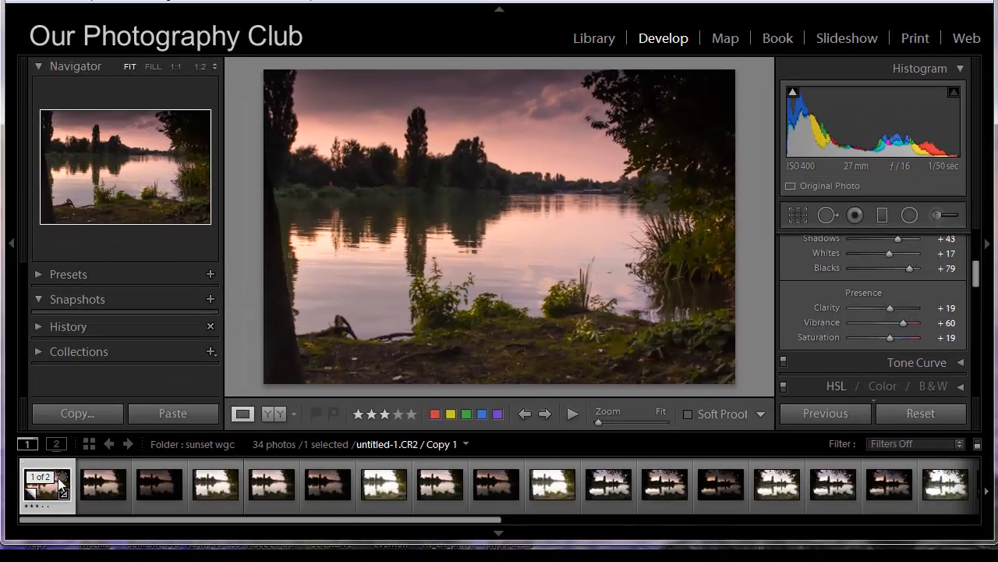
pyautogui.rightClick(61, 483)
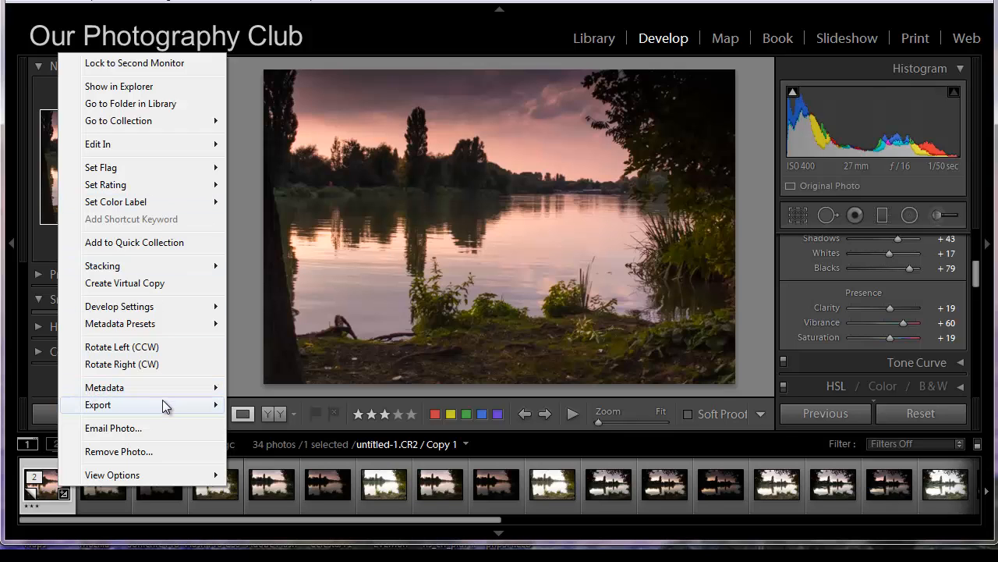
pyautogui.moveTo(163, 405)
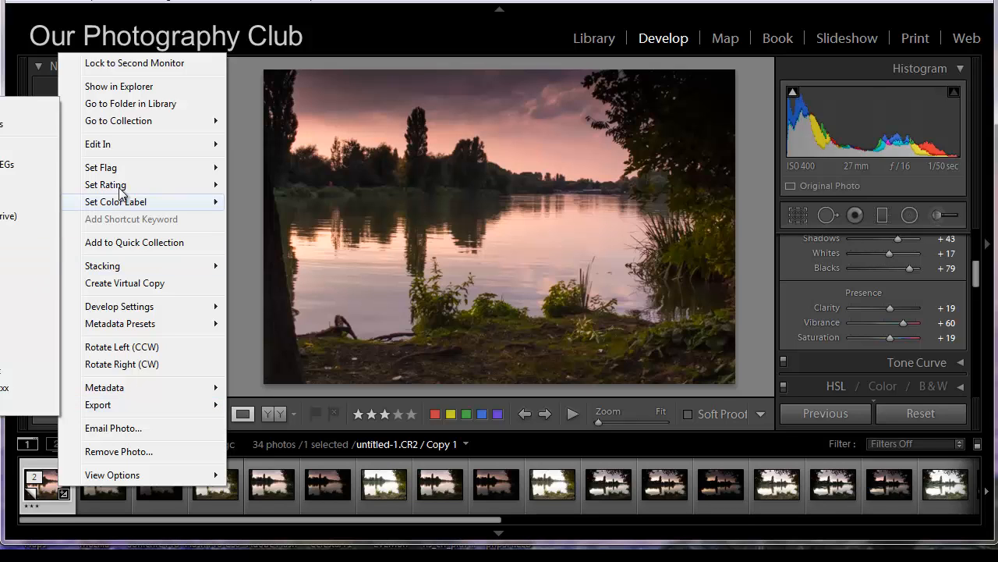
pyautogui.moveTo(132, 145)
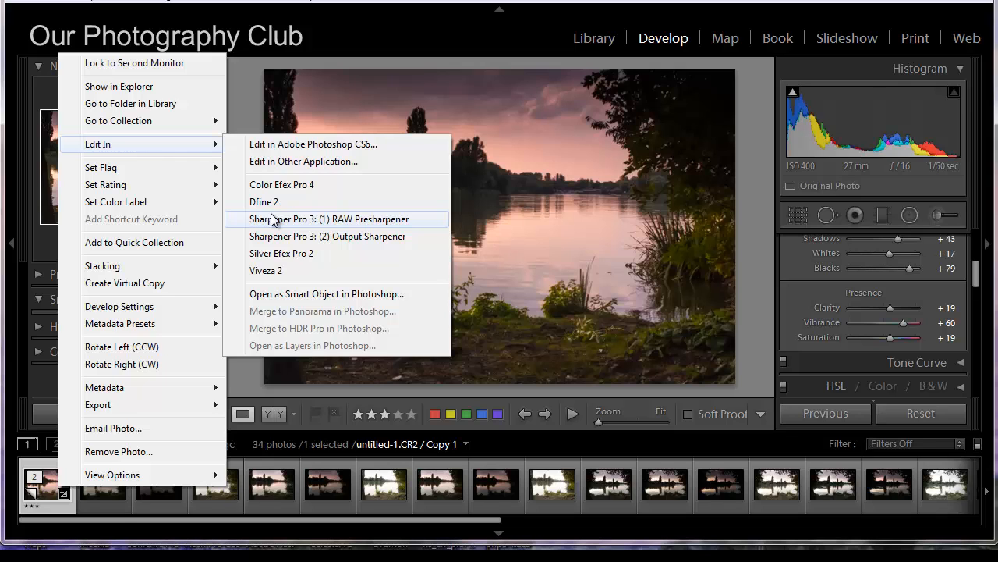
pyautogui.click(534, 1)
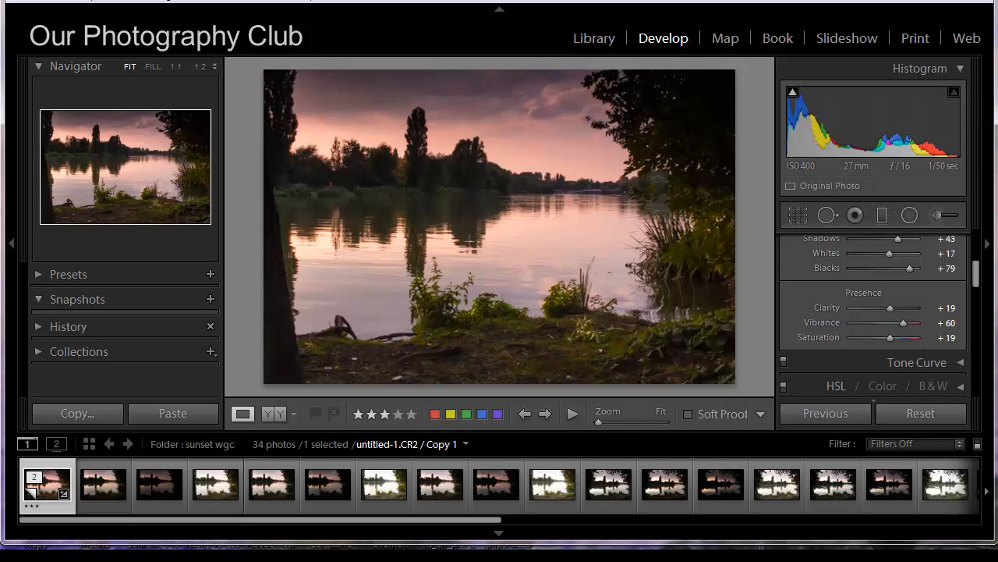
pyautogui.moveTo(997, 2); pyautogui.dragTo(431, 5)
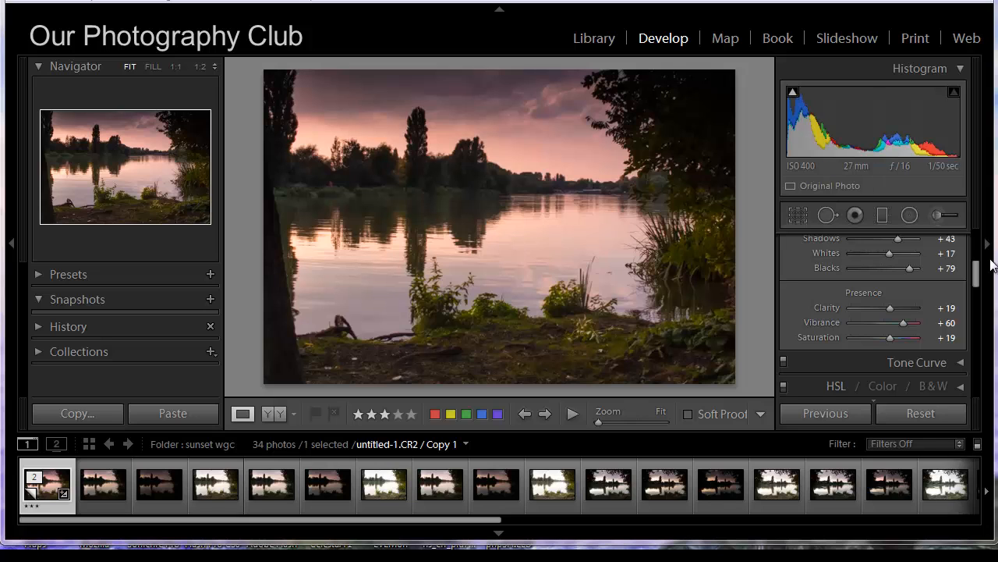
# Reset all develop adjustments on the photo and clear its star rating
pyautogui.moveTo(975, 272); pyautogui.dragTo(977, 232)
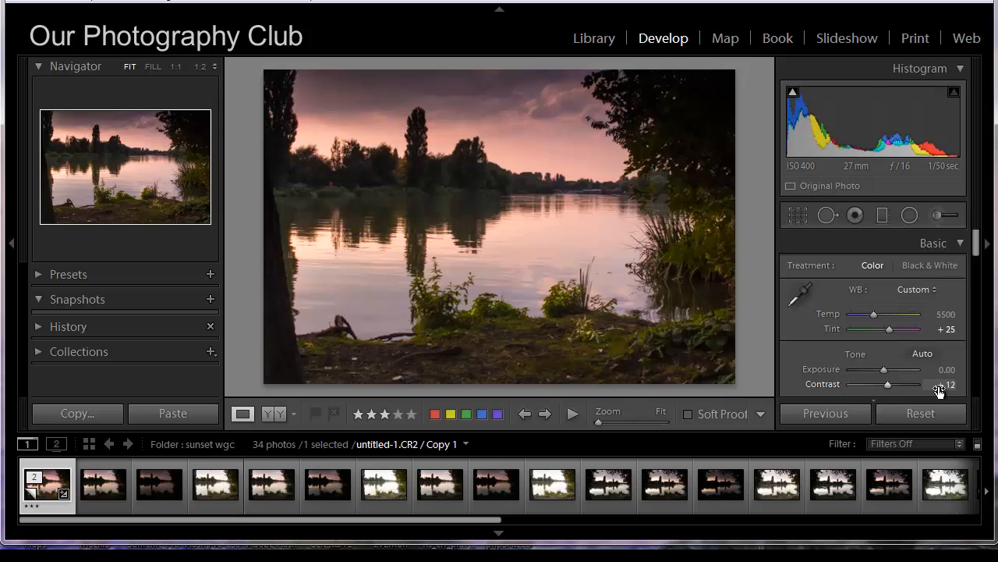
pyautogui.click(924, 415)
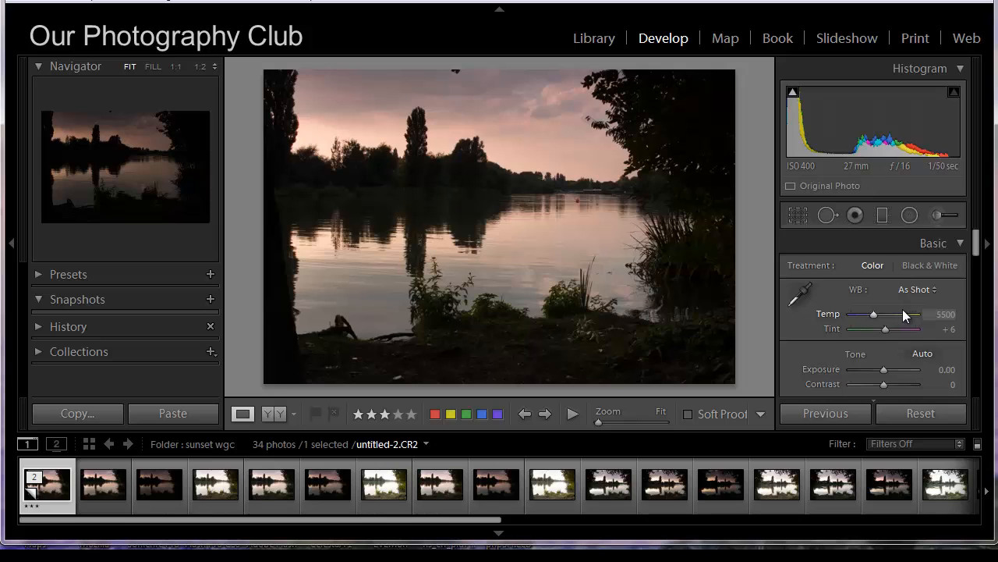
pyautogui.scroll(-2, 902, 309)
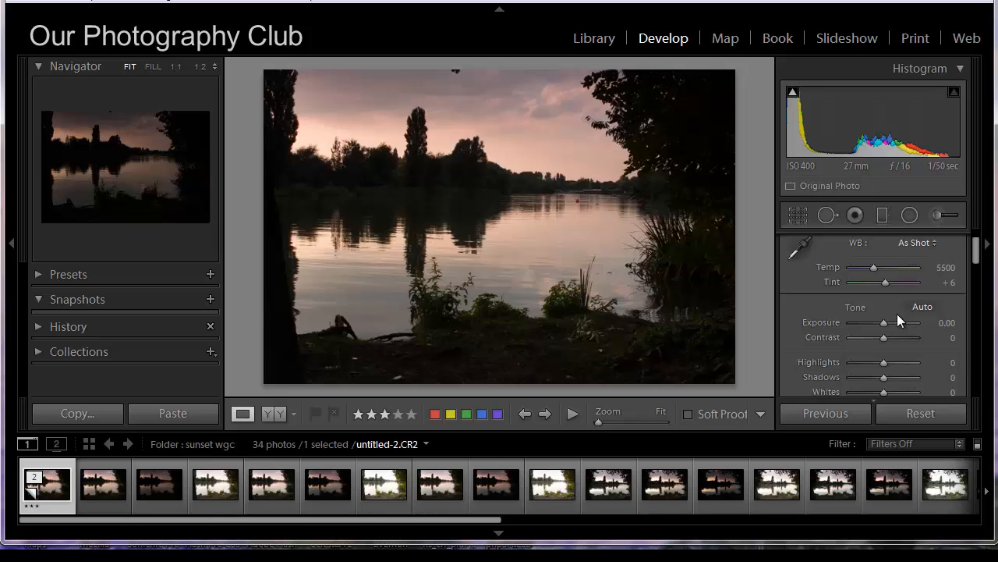
pyautogui.scroll(-4, 897, 313)
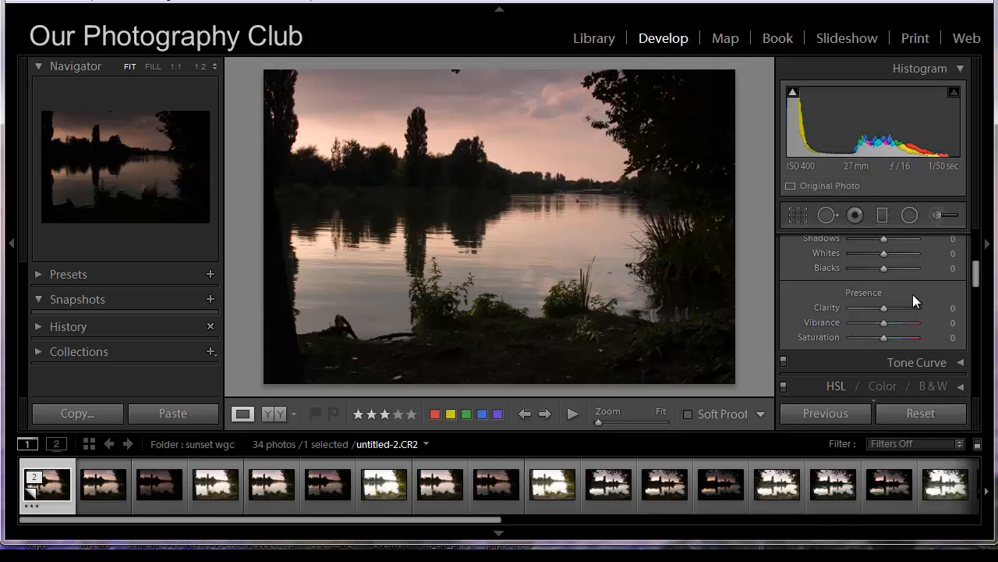
pyautogui.scroll(4, 911, 295)
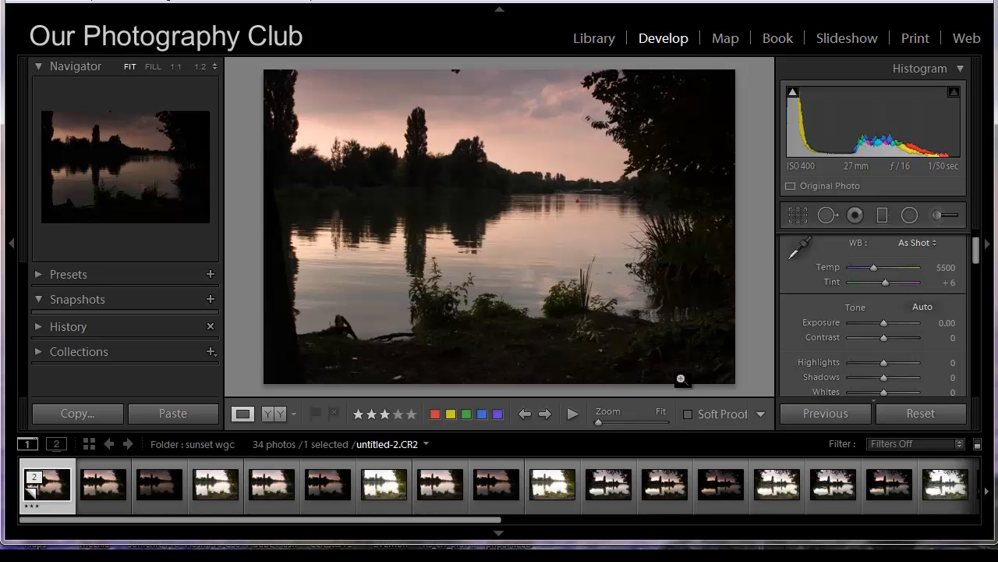
pyautogui.click(359, 415)
pyautogui.click(359, 417)
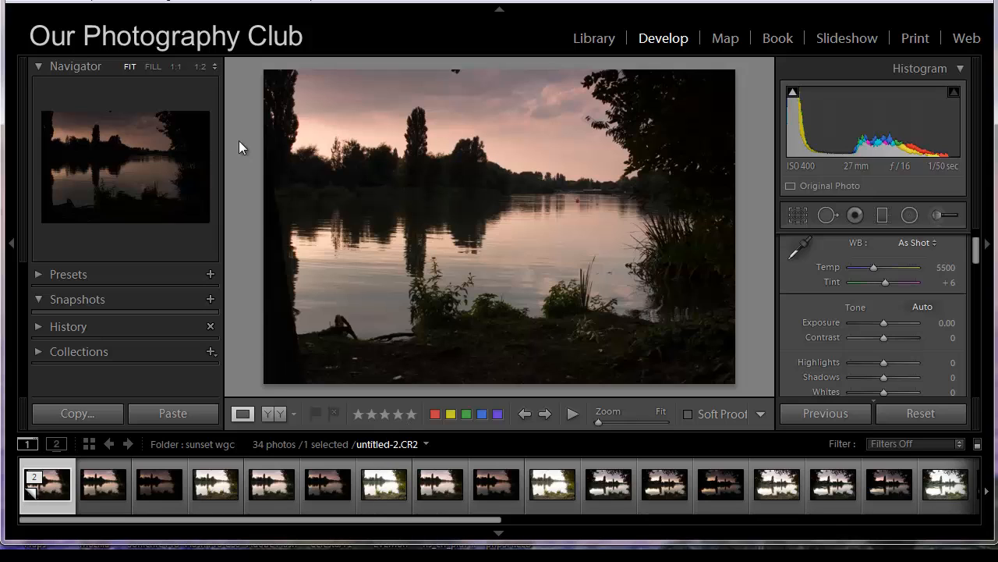